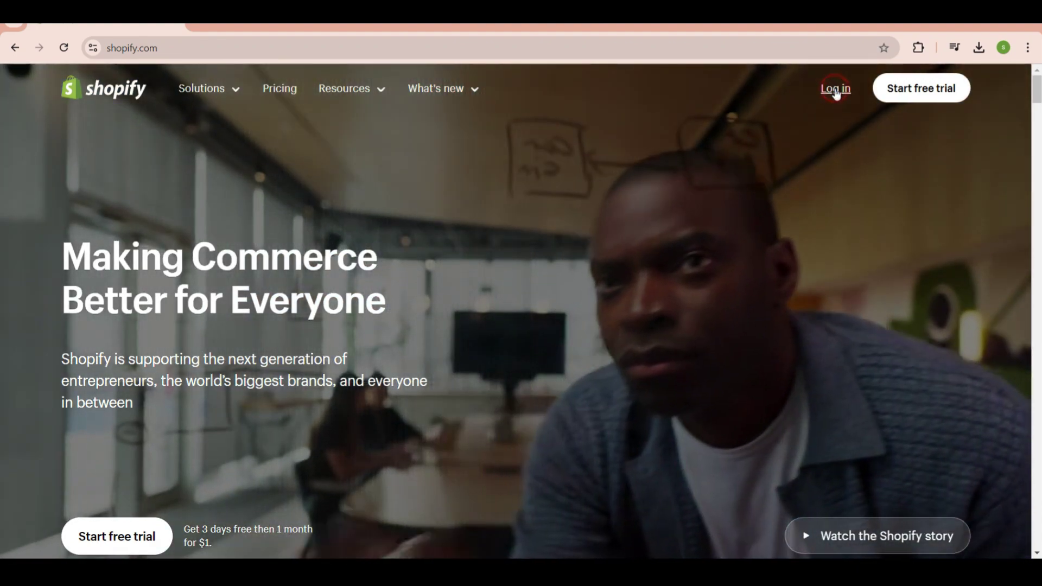
Log in to the Shopify store admin and open the Online Store themes page
{"action": "left_click", "coordinate": [836, 90]}
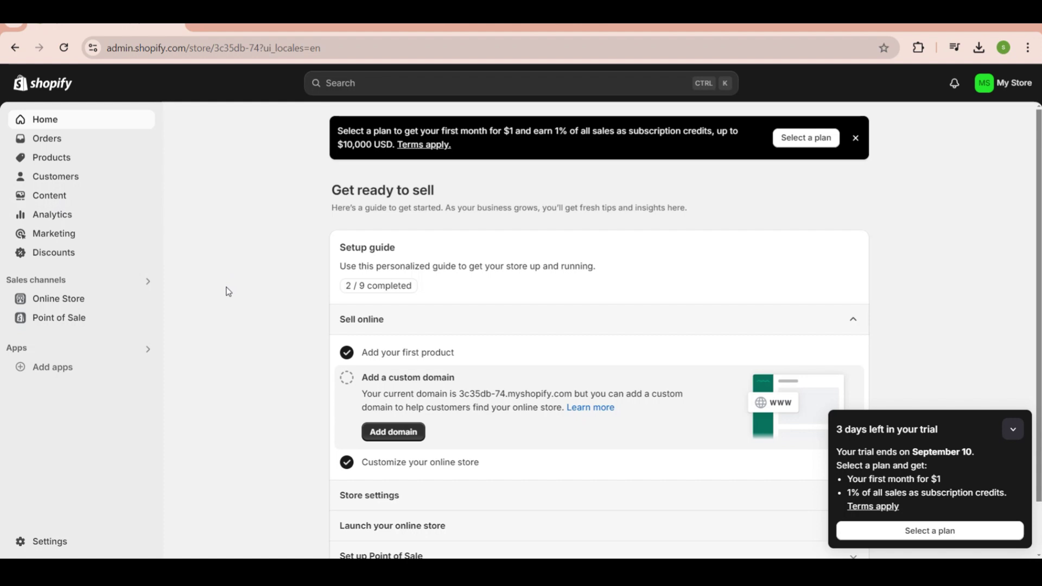
{"action": "left_click", "coordinate": [90, 282]}
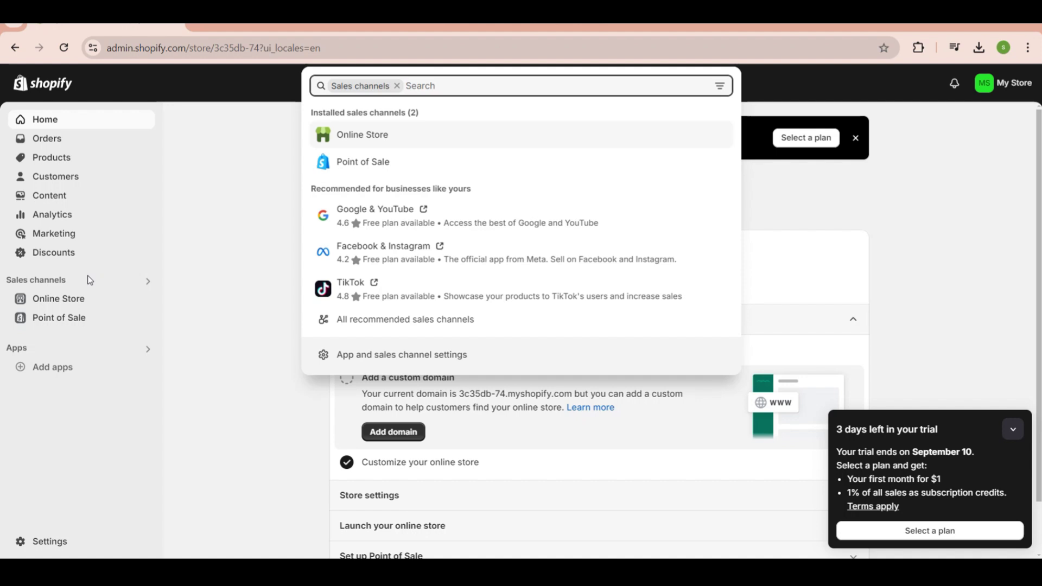
{"action": "left_click", "coordinate": [224, 295]}
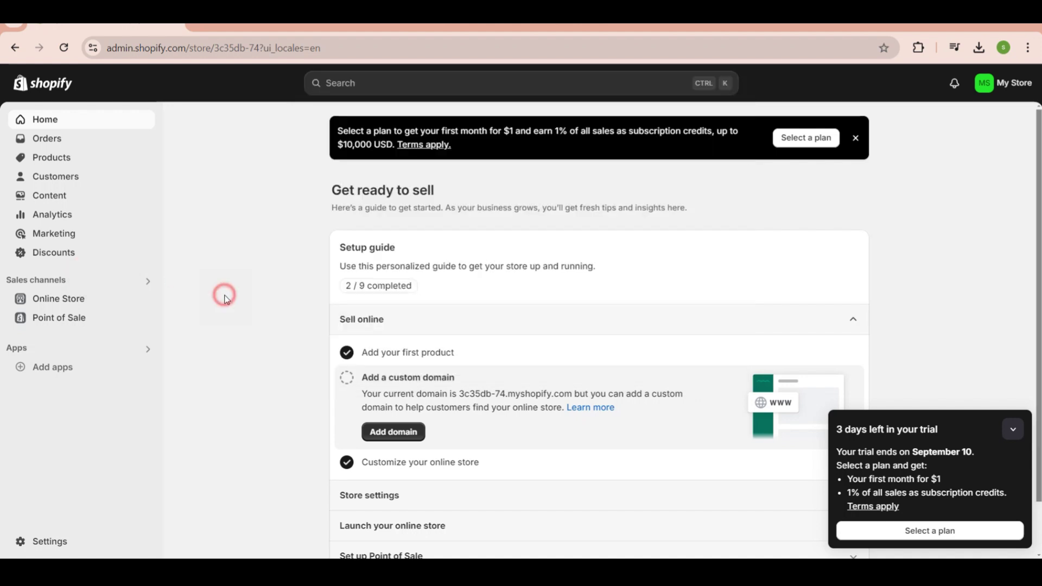
{"action": "left_click", "coordinate": [77, 303]}
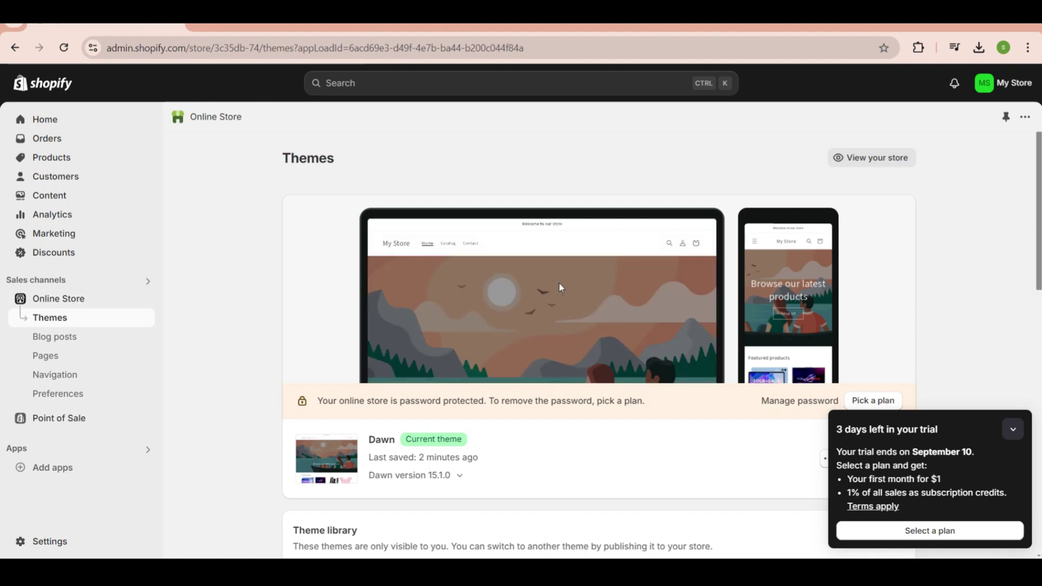
Open the store's public site and look over its home page from the image banner to the featured products
{"action": "left_click", "coordinate": [852, 159]}
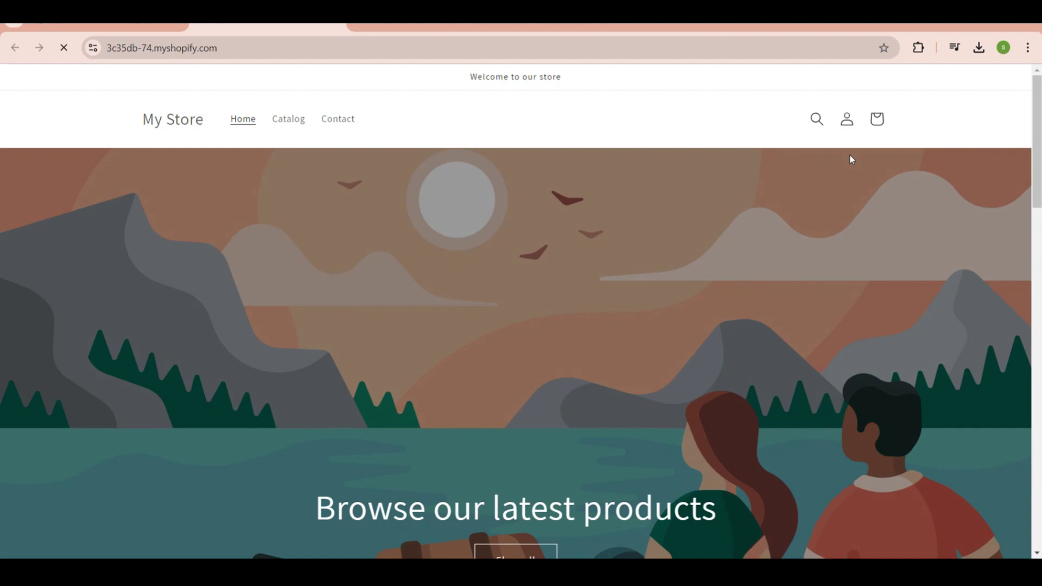
{"action": "scroll", "coordinate": [470, 367], "scroll_direction": "down", "scroll_amount": 4}
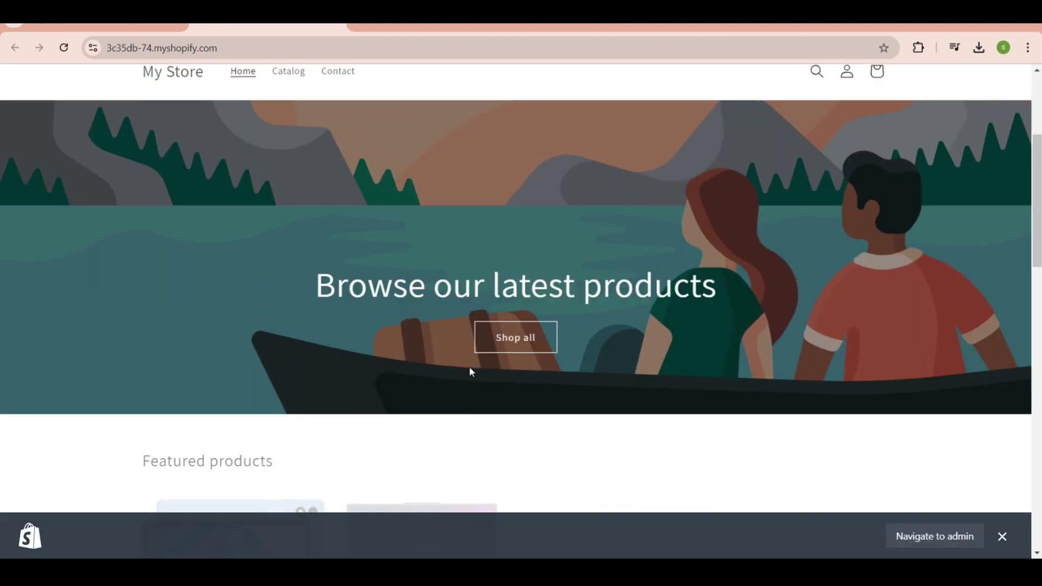
{"action": "scroll", "coordinate": [469, 366], "scroll_direction": "up", "scroll_amount": 2}
{"action": "scroll", "coordinate": [470, 367], "scroll_direction": "down", "scroll_amount": 6}
{"action": "scroll", "coordinate": [470, 371], "scroll_direction": "up", "scroll_amount": 7}
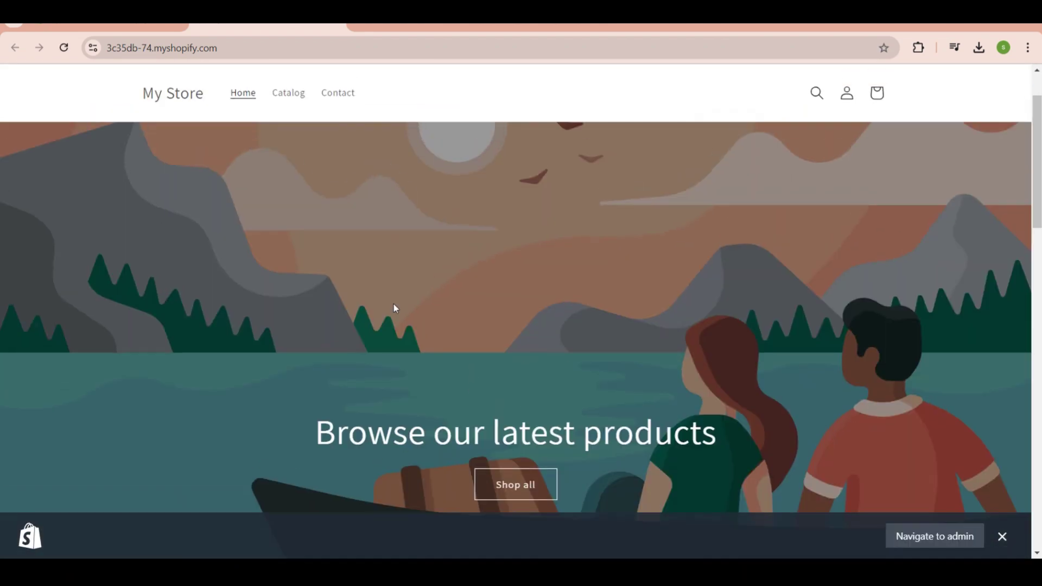
Open the storefront's catalog page and look through the listed products and how they are laid out
{"action": "left_click", "coordinate": [296, 101]}
{"action": "scroll", "coordinate": [408, 289], "scroll_direction": "down", "scroll_amount": 6}
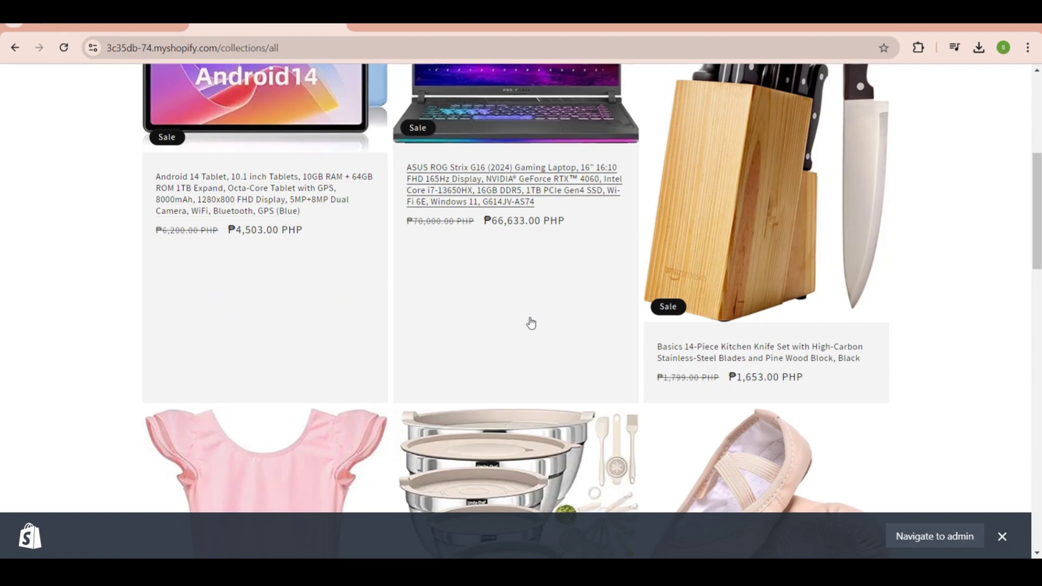
{"action": "scroll", "coordinate": [531, 323], "scroll_direction": "down", "scroll_amount": 9}
{"action": "scroll", "coordinate": [531, 323], "scroll_direction": "up", "scroll_amount": 4}
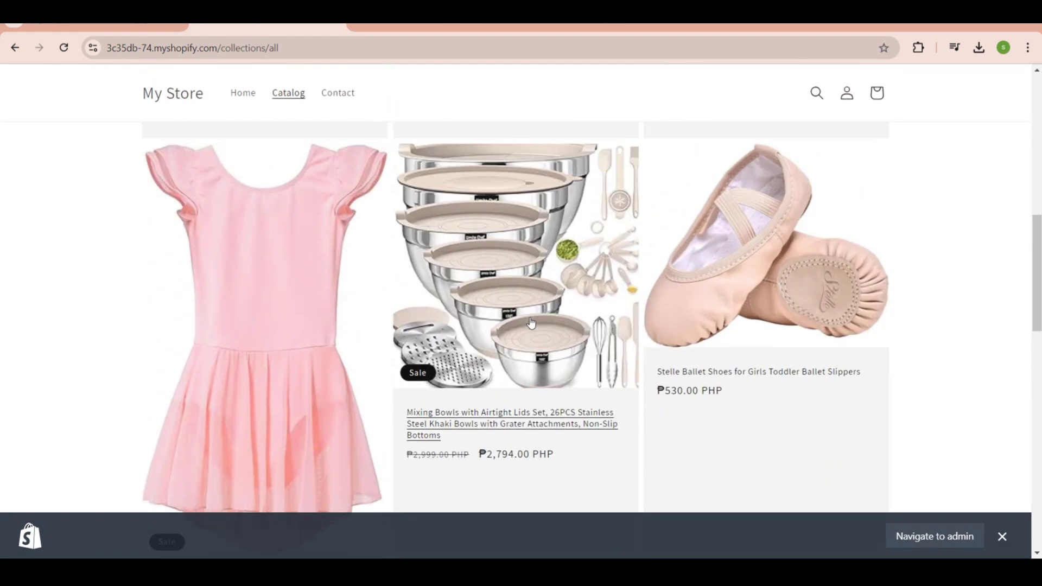
{"action": "scroll", "coordinate": [531, 323], "scroll_direction": "up", "scroll_amount": 9}
{"action": "scroll", "coordinate": [531, 323], "scroll_direction": "down", "scroll_amount": 7}
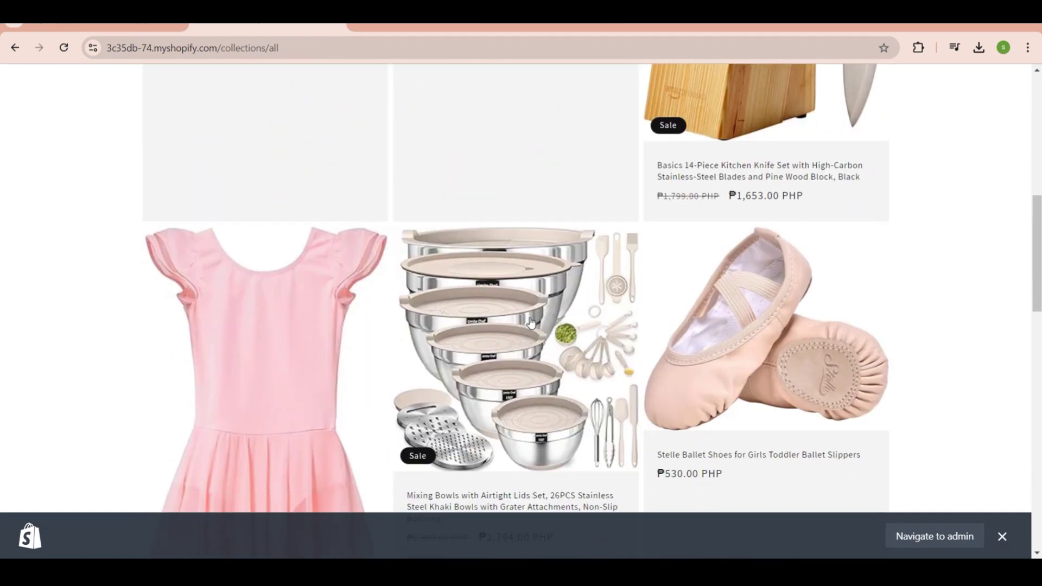
{"action": "scroll", "coordinate": [531, 322], "scroll_direction": "down", "scroll_amount": 4}
View the product page of the Stelle Ballet Shoes and return to the catalog listing
{"action": "left_click", "coordinate": [696, 259]}
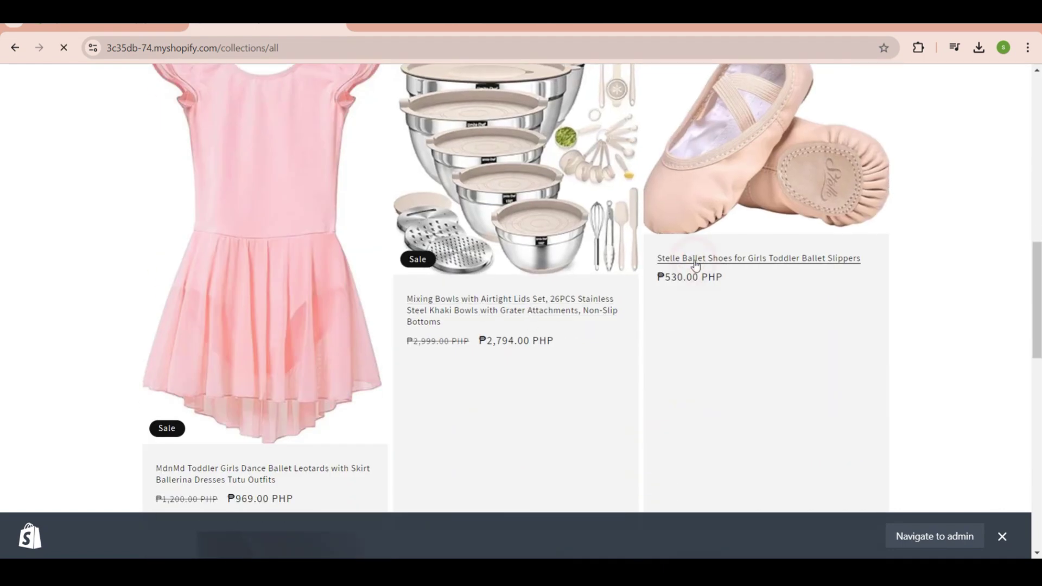
{"action": "scroll", "coordinate": [752, 407], "scroll_direction": "down", "scroll_amount": 2}
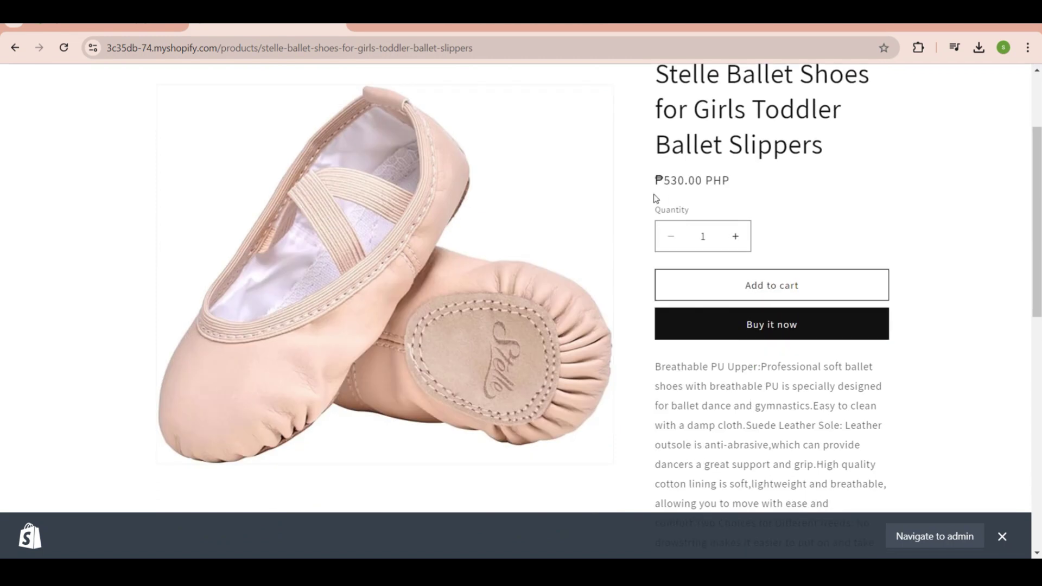
{"action": "scroll", "coordinate": [492, 183], "scroll_direction": "up", "scroll_amount": 1}
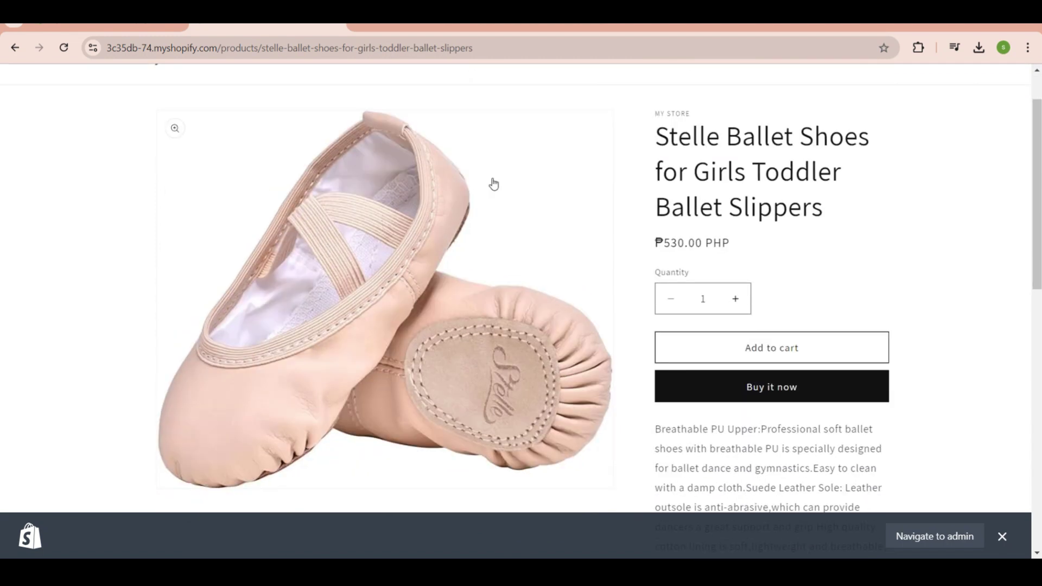
{"action": "left_click", "coordinate": [15, 47]}
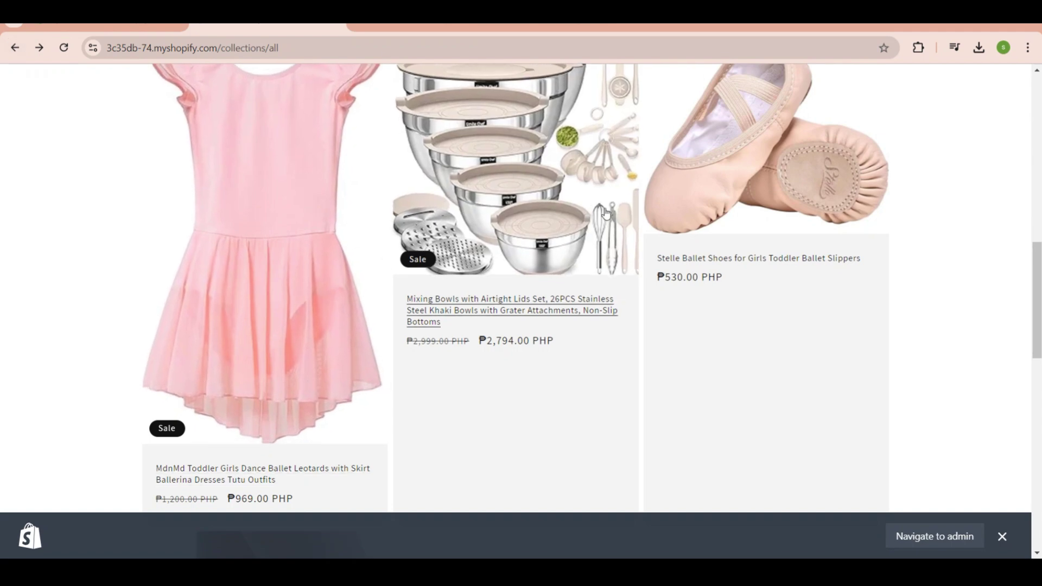
{"action": "scroll", "coordinate": [607, 213], "scroll_direction": "up", "scroll_amount": 5}
{"action": "scroll", "coordinate": [607, 213], "scroll_direction": "up", "scroll_amount": 8}
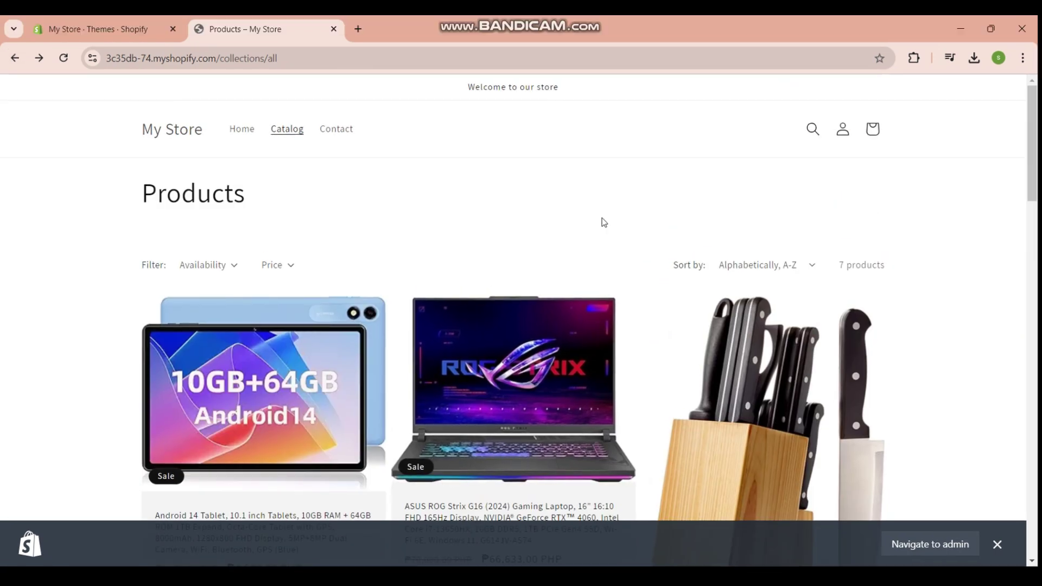
{"action": "scroll", "coordinate": [605, 223], "scroll_direction": "down", "scroll_amount": 4}
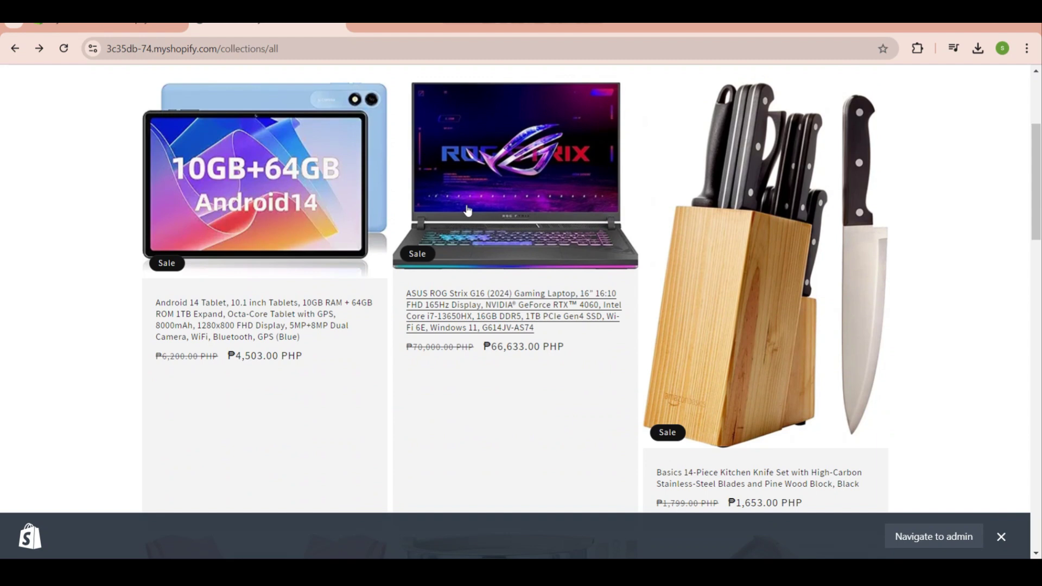
Return to the store admin's themes page and open the current Dawn theme for customization
{"action": "left_click", "coordinate": [109, 25]}
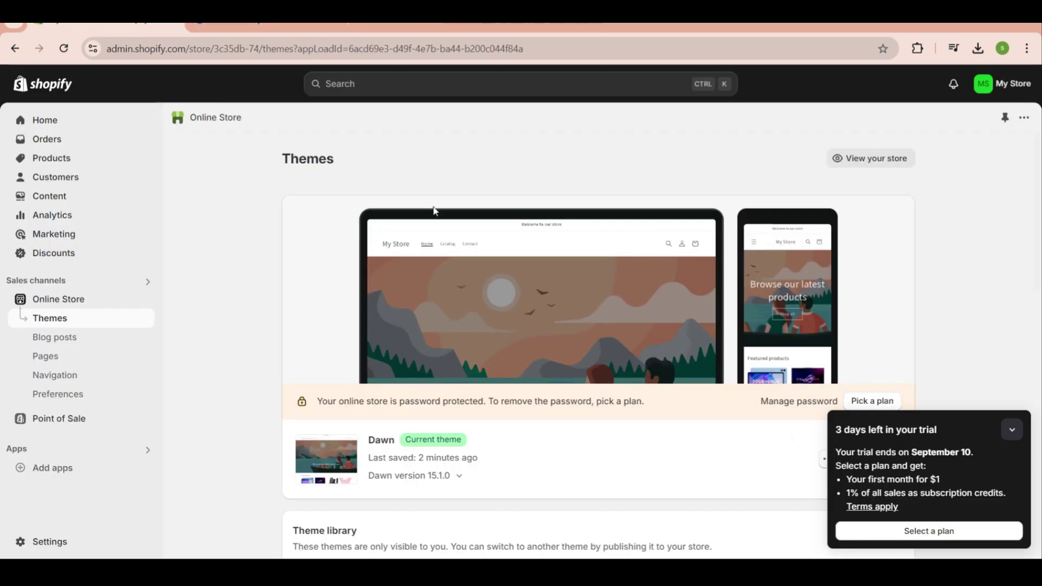
{"action": "scroll", "coordinate": [425, 287], "scroll_direction": "down", "scroll_amount": 2}
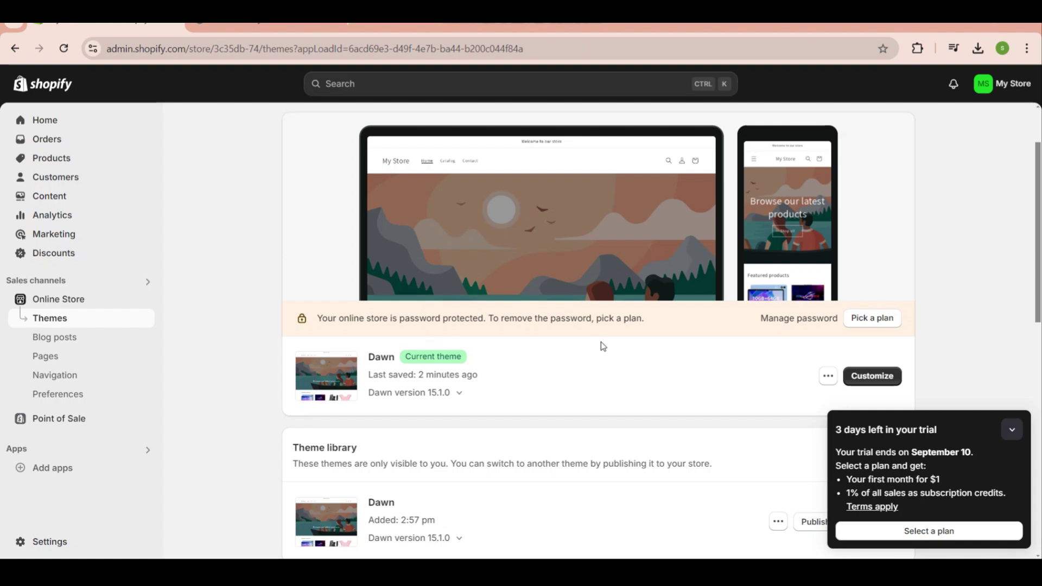
{"action": "scroll", "coordinate": [626, 377], "scroll_direction": "down", "scroll_amount": 2}
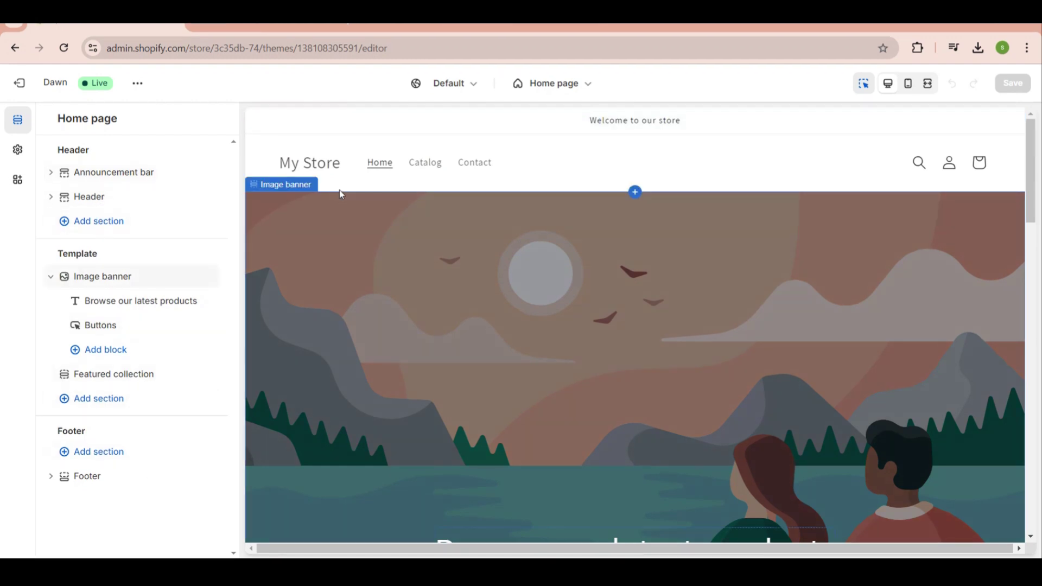
Select the header section and examine the home page preview down to the footer, along with the header's settings
{"action": "left_click", "coordinate": [427, 165]}
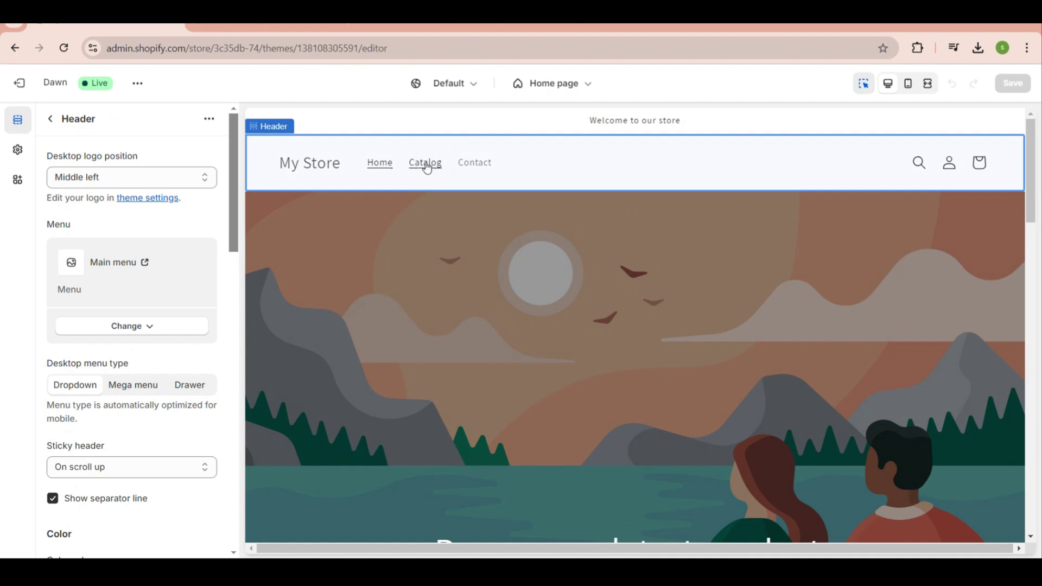
{"action": "scroll", "coordinate": [455, 300], "scroll_direction": "down", "scroll_amount": 10}
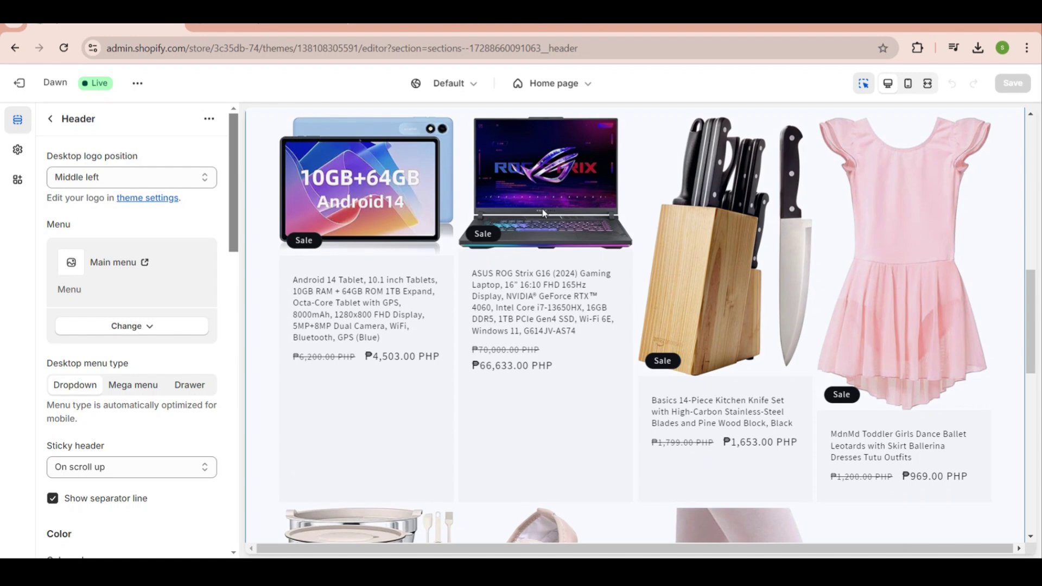
{"action": "scroll", "coordinate": [544, 212], "scroll_direction": "up", "scroll_amount": 2}
{"action": "scroll", "coordinate": [544, 212], "scroll_direction": "down", "scroll_amount": 8}
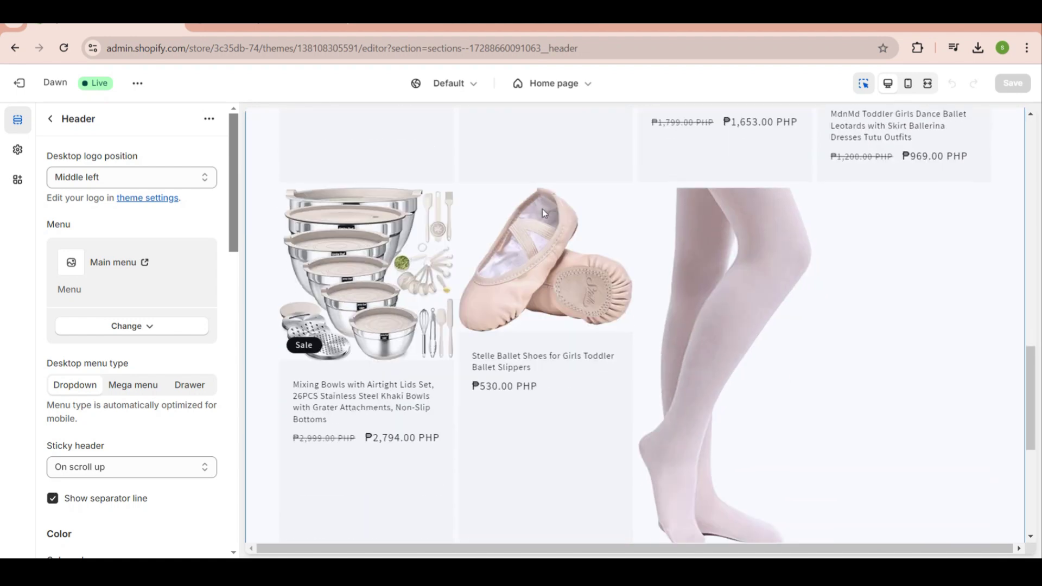
{"action": "scroll", "coordinate": [544, 212], "scroll_direction": "down", "scroll_amount": 7}
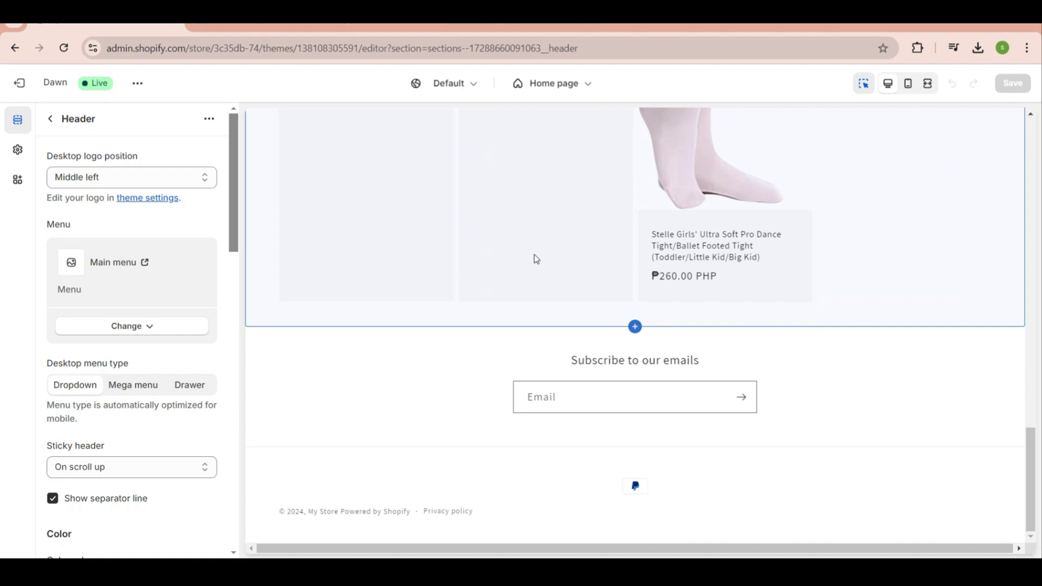
{"action": "scroll", "coordinate": [535, 255], "scroll_direction": "up", "scroll_amount": 4}
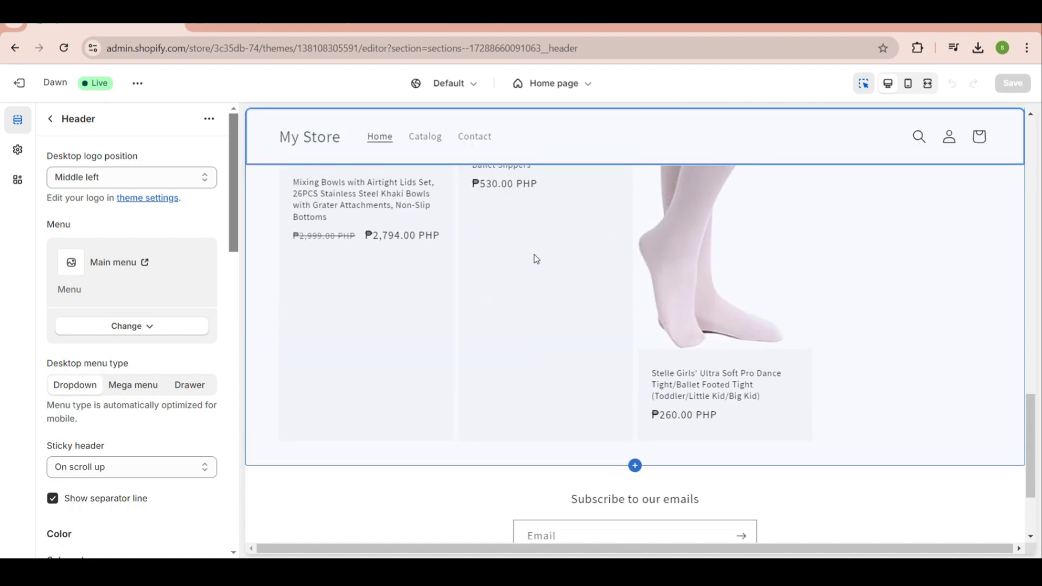
{"action": "scroll", "coordinate": [535, 258], "scroll_direction": "up", "scroll_amount": 3}
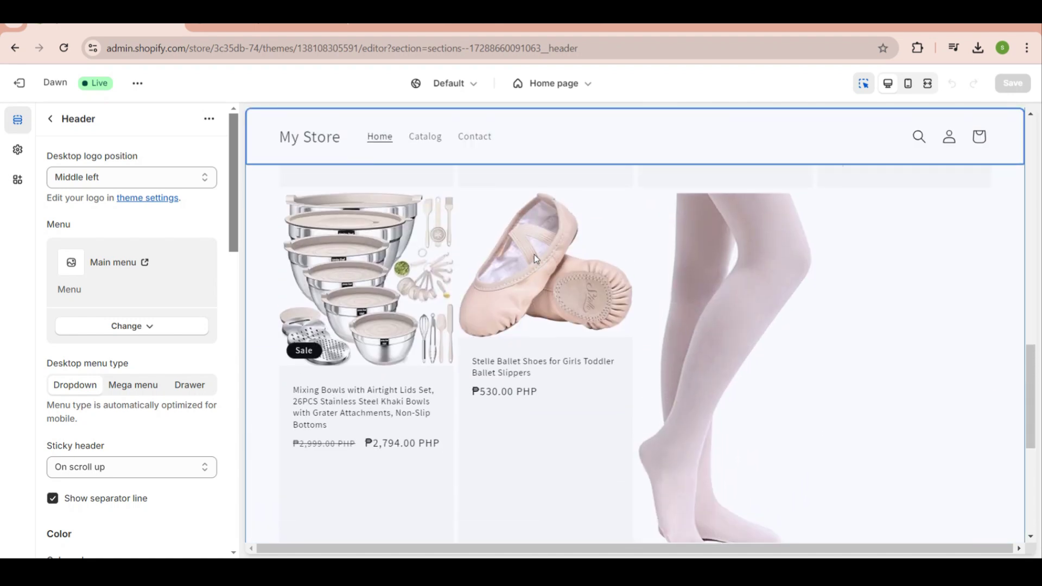
{"action": "scroll", "coordinate": [536, 259], "scroll_direction": "up", "scroll_amount": 3}
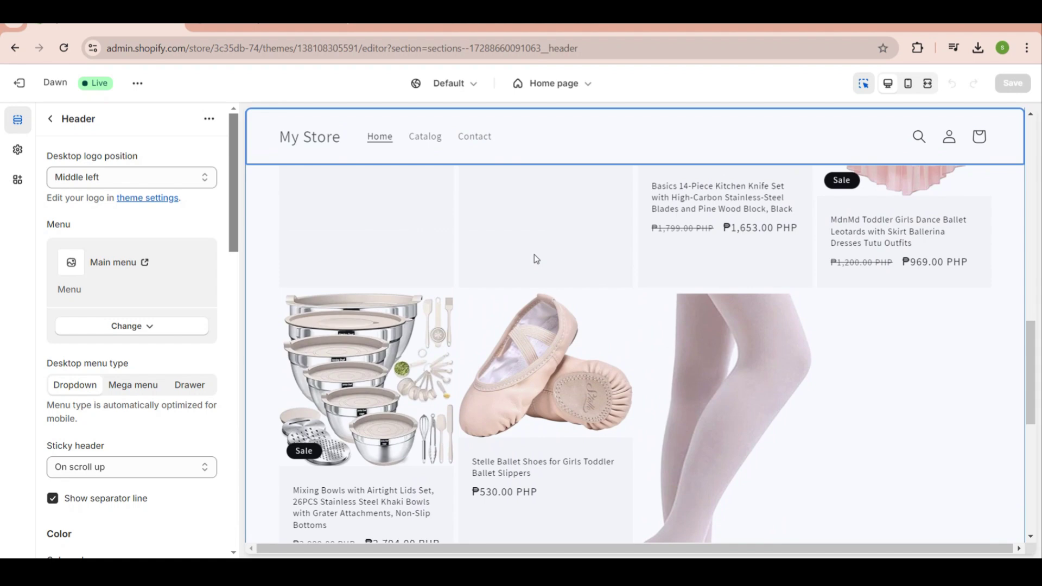
{"action": "scroll", "coordinate": [535, 259], "scroll_direction": "up", "scroll_amount": 6}
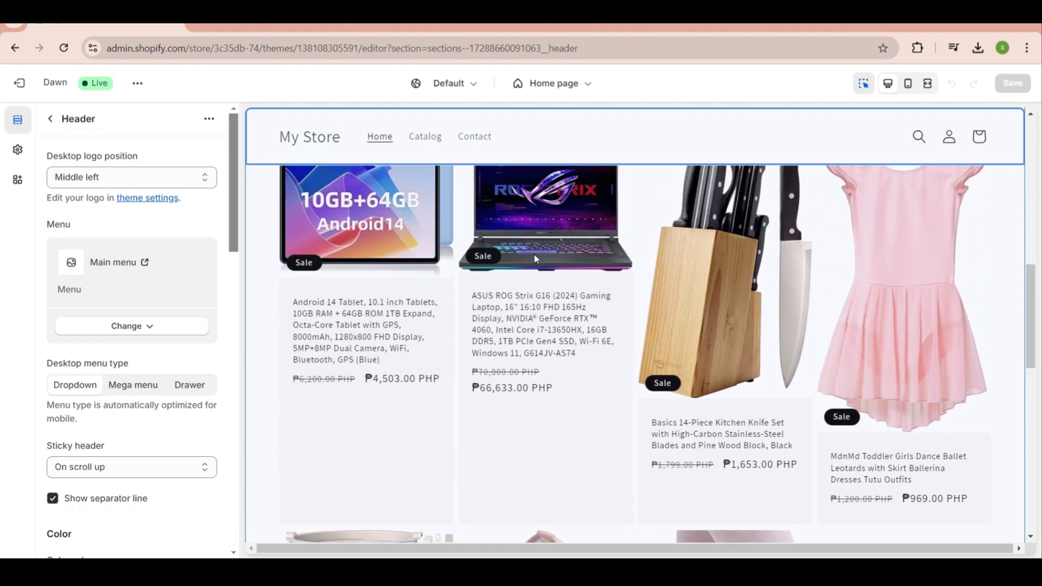
{"action": "scroll", "coordinate": [534, 254], "scroll_direction": "up", "scroll_amount": 5}
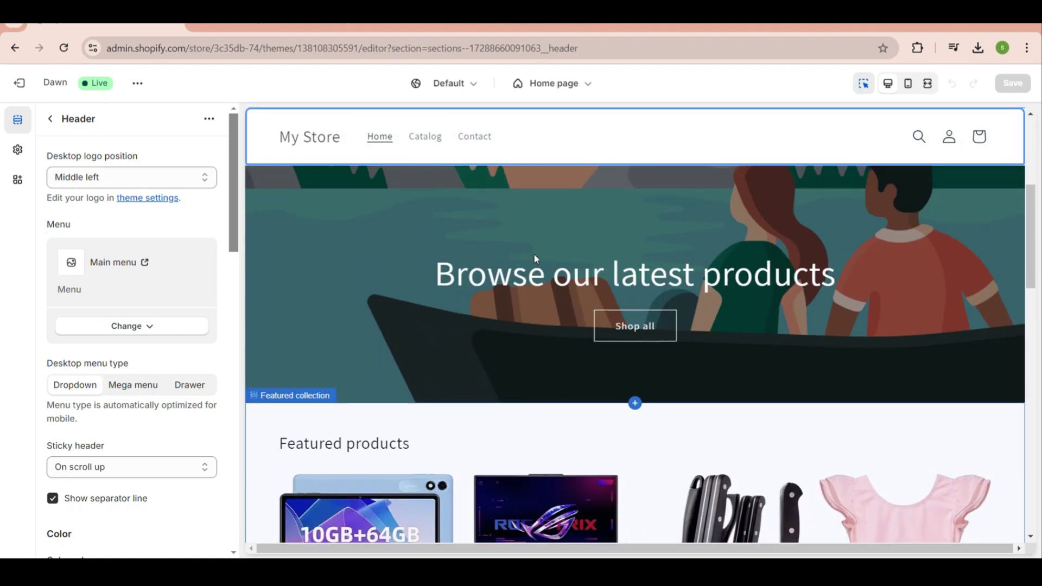
{"action": "scroll", "coordinate": [534, 259], "scroll_direction": "up", "scroll_amount": 8}
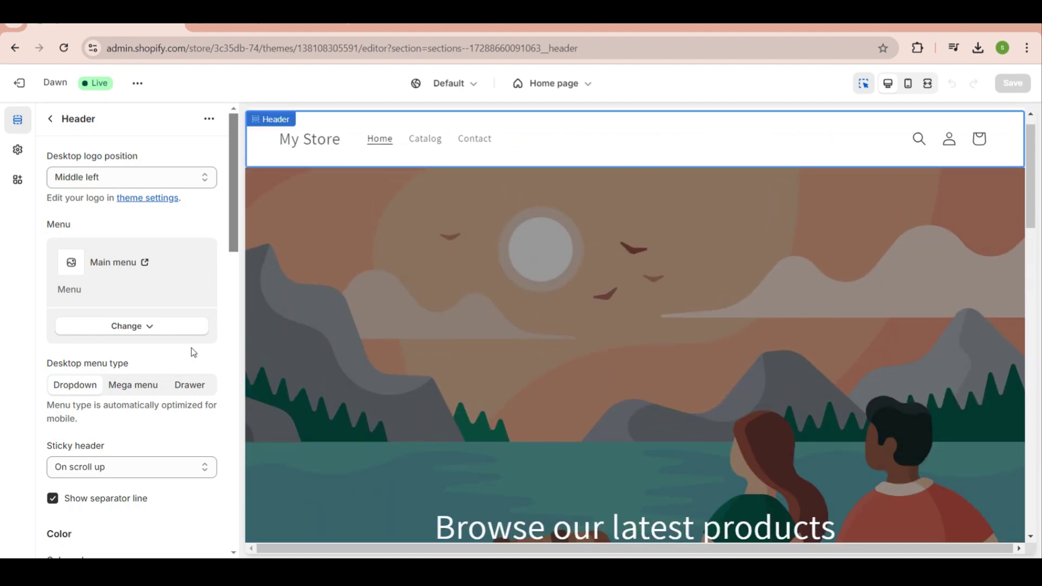
{"action": "scroll", "coordinate": [190, 358], "scroll_direction": "down", "scroll_amount": 6}
{"action": "scroll", "coordinate": [187, 365], "scroll_direction": "down", "scroll_amount": 2}
{"action": "scroll", "coordinate": [484, 362], "scroll_direction": "up", "scroll_amount": 1}
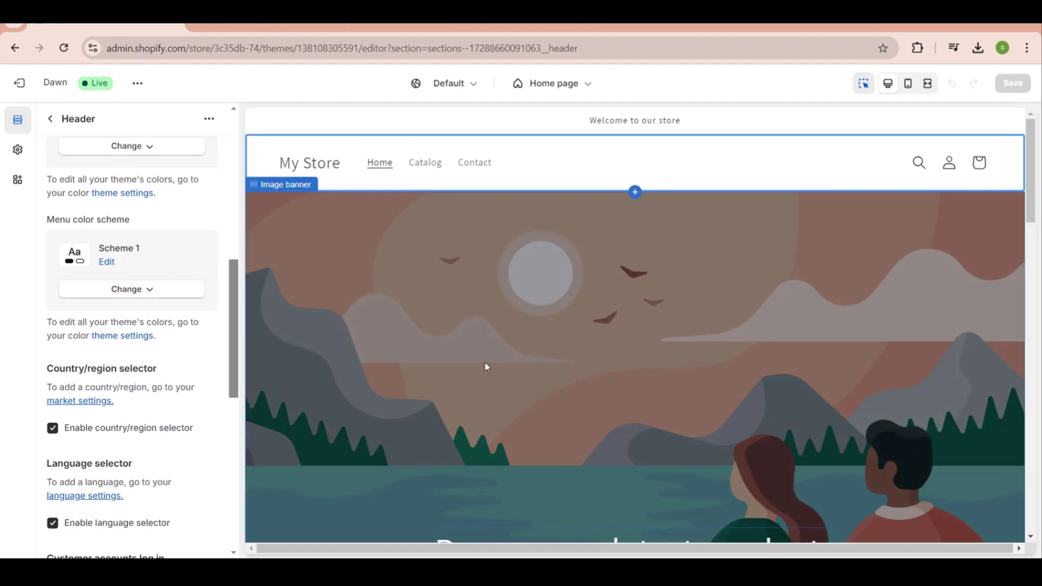
Switch the theme editor to the Default collection template and view its product grid
{"action": "left_click", "coordinate": [571, 82]}
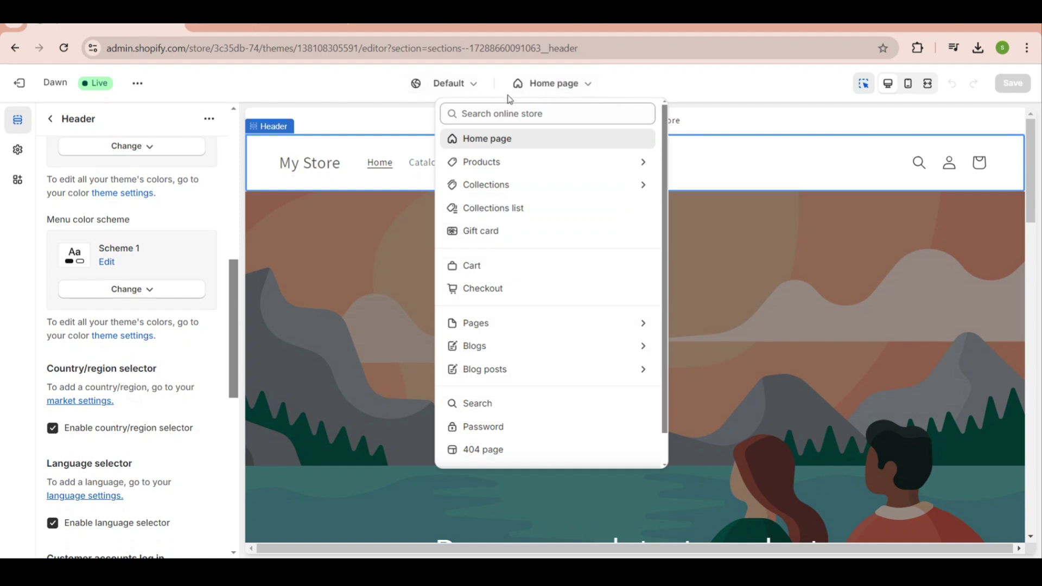
{"action": "left_click", "coordinate": [526, 185]}
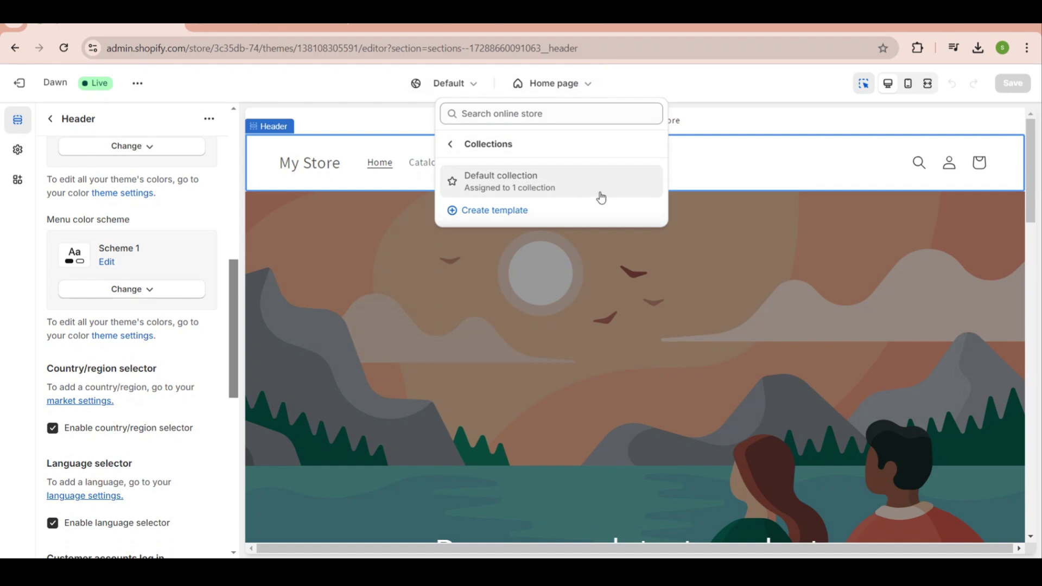
{"action": "left_click", "coordinate": [546, 190]}
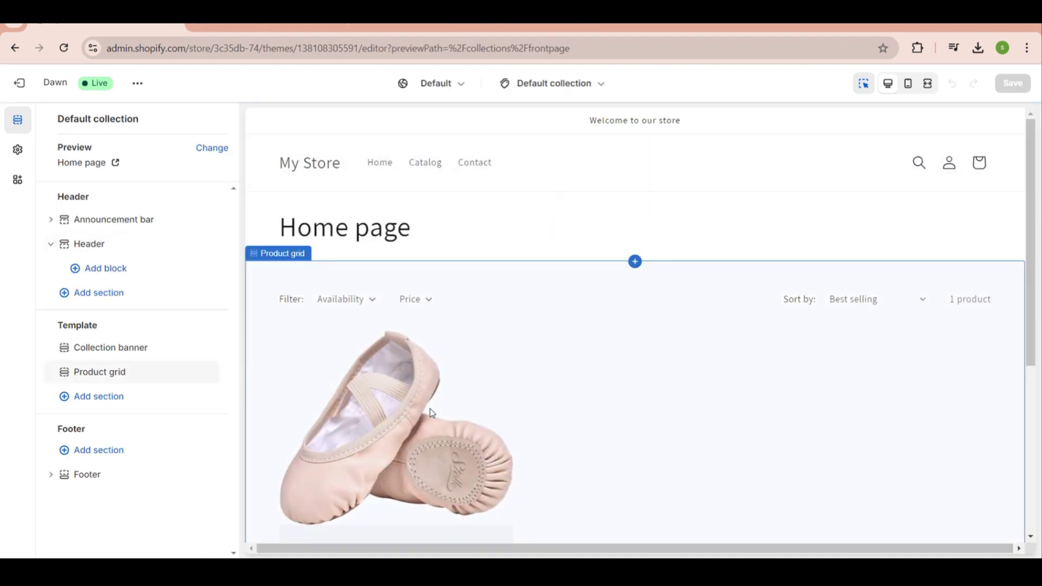
{"action": "scroll", "coordinate": [431, 413], "scroll_direction": "down", "scroll_amount": 1}
{"action": "scroll", "coordinate": [430, 409], "scroll_direction": "down", "scroll_amount": 1}
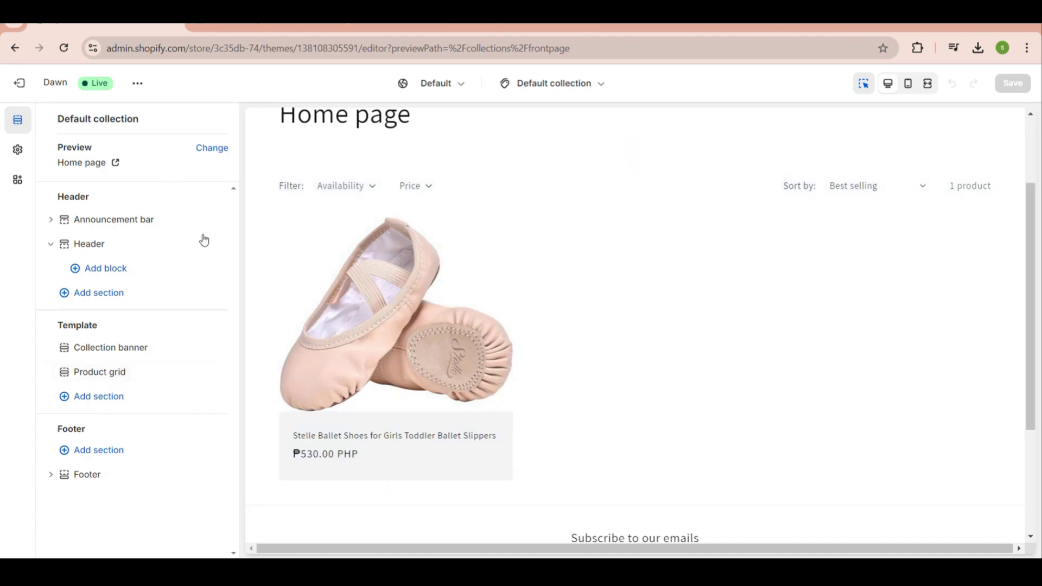
{"action": "left_click", "coordinate": [272, 213]}
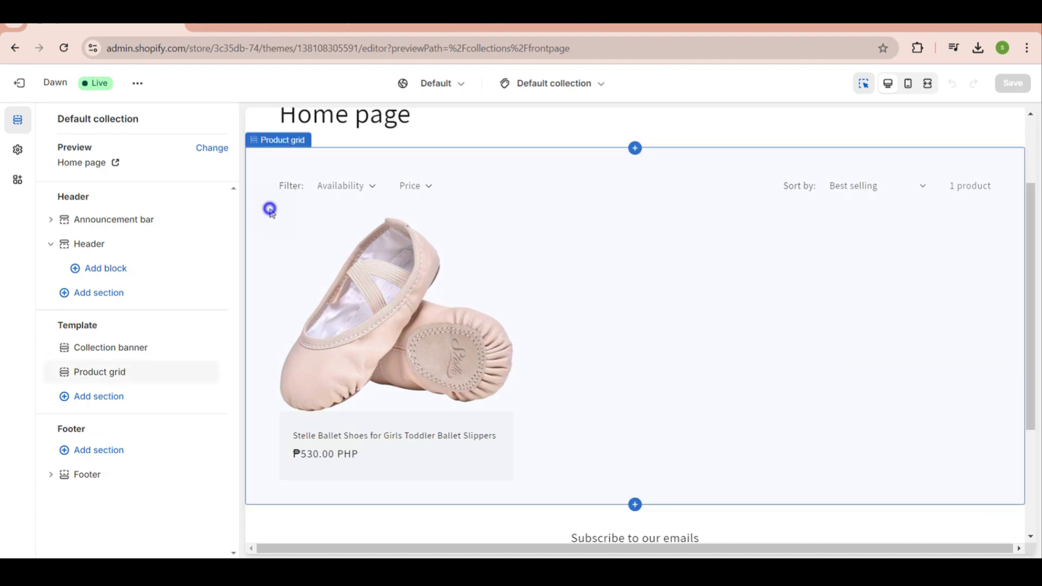
Select the collection template's product grid section and set its product card Quick add option to Standard
{"action": "left_click", "coordinate": [272, 214]}
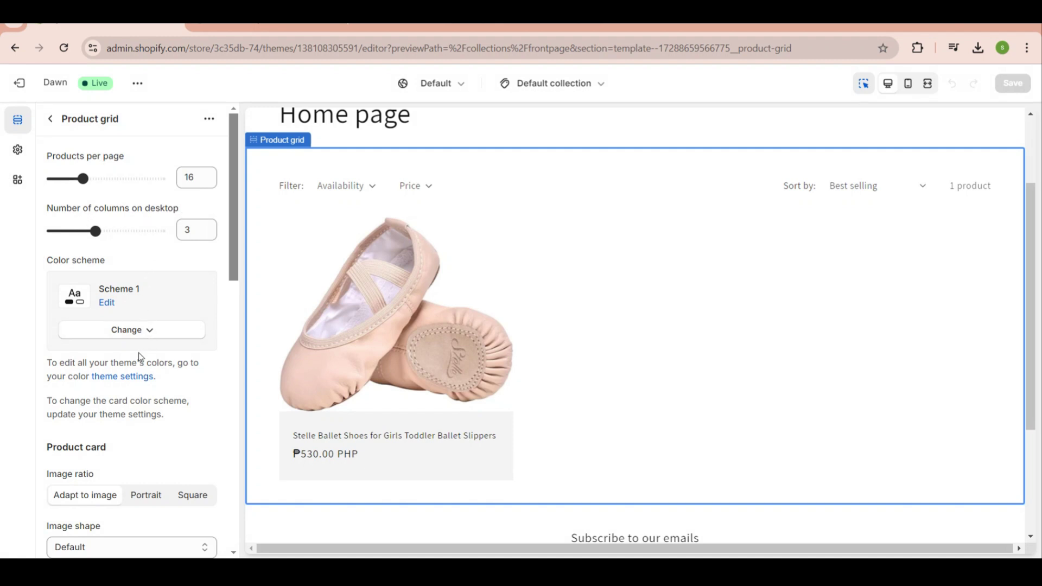
{"action": "scroll", "coordinate": [138, 359], "scroll_direction": "down", "scroll_amount": 1}
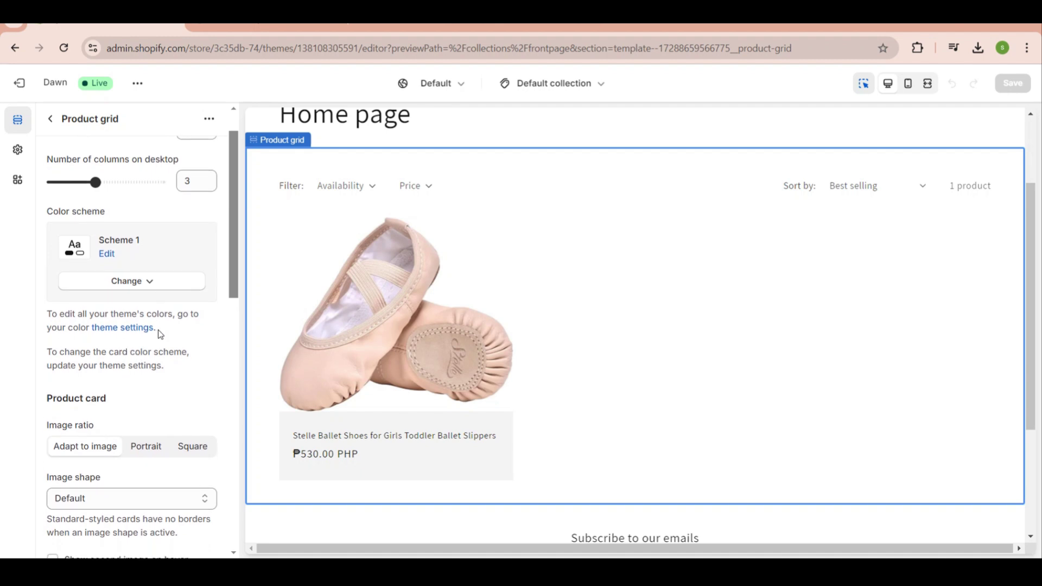
{"action": "scroll", "coordinate": [132, 385], "scroll_direction": "down", "scroll_amount": 2}
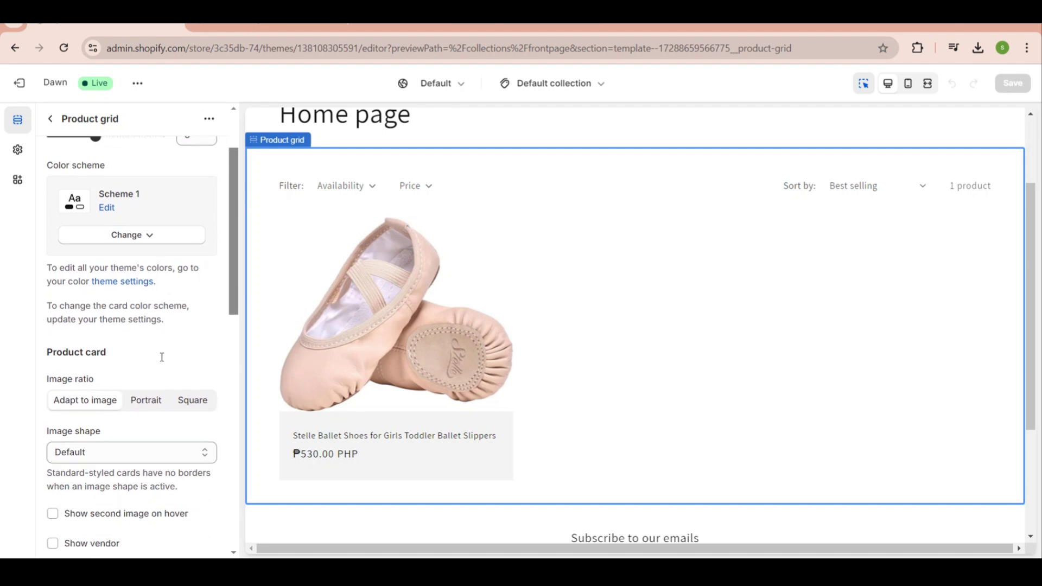
{"action": "scroll", "coordinate": [133, 385], "scroll_direction": "down", "scroll_amount": 1}
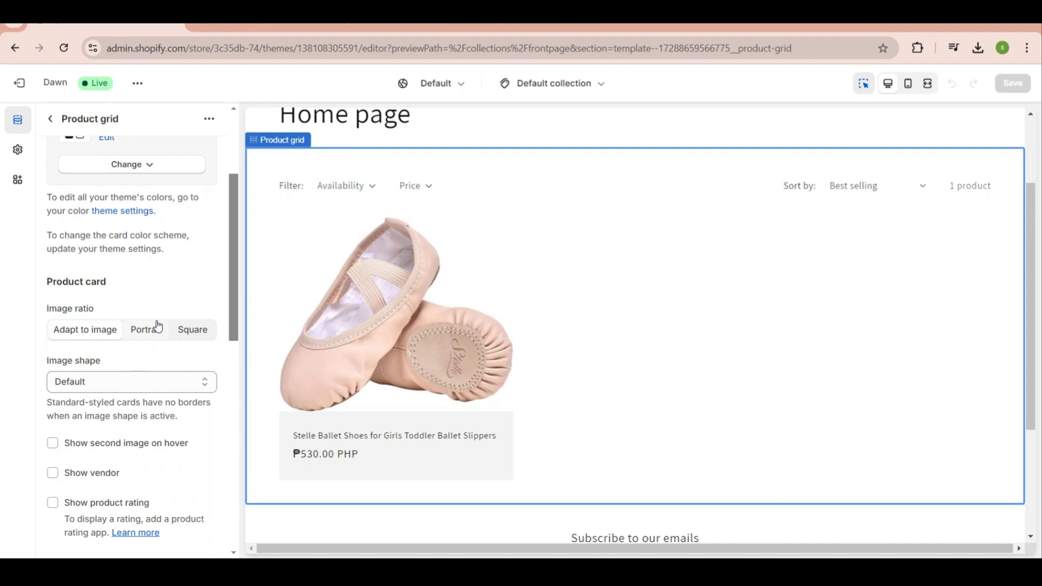
{"action": "scroll", "coordinate": [127, 348], "scroll_direction": "down", "scroll_amount": 2}
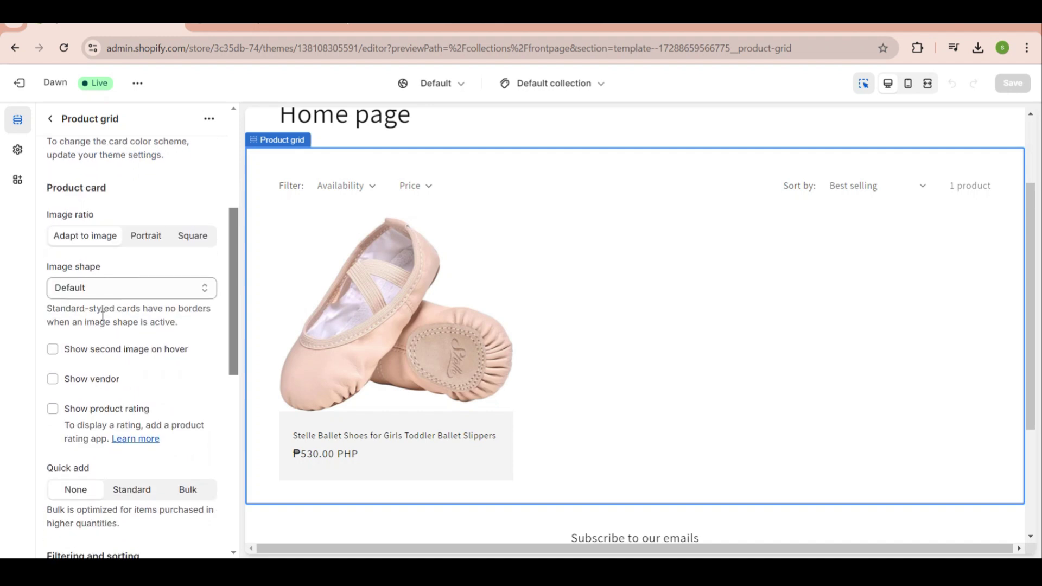
{"action": "scroll", "coordinate": [137, 361], "scroll_direction": "down", "scroll_amount": 2}
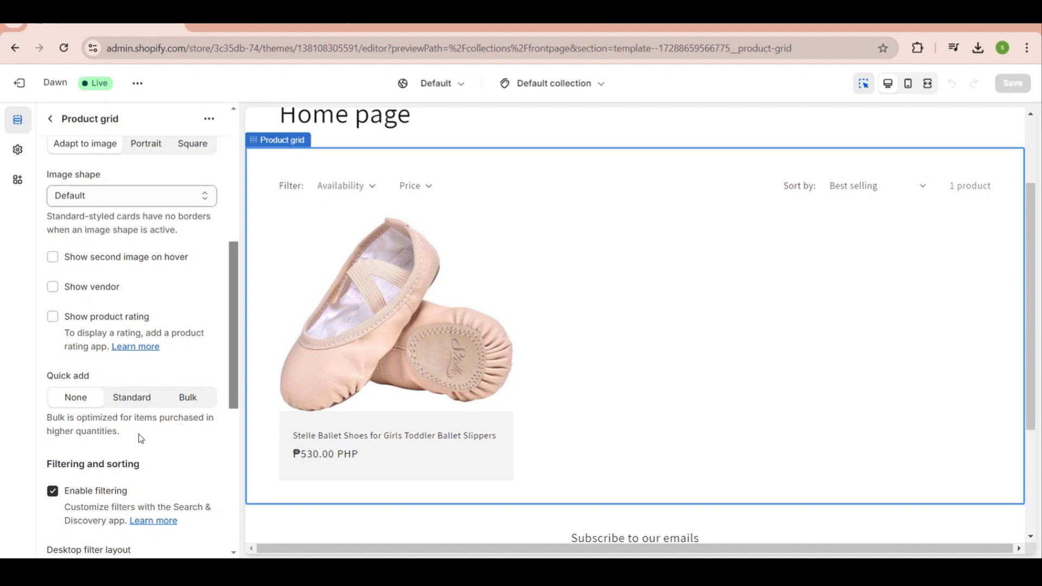
{"action": "scroll", "coordinate": [185, 436], "scroll_direction": "down", "scroll_amount": 2}
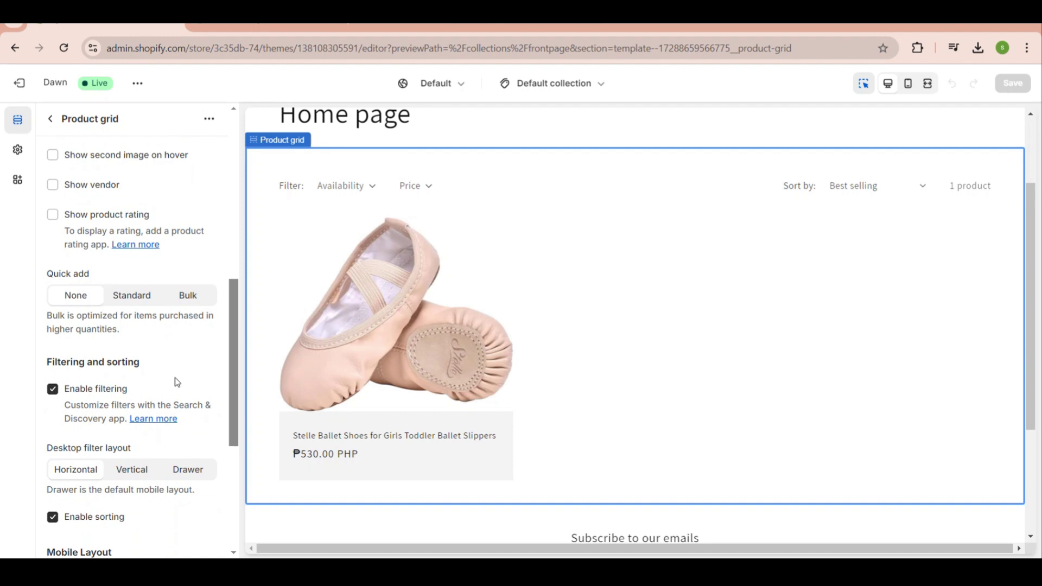
{"action": "left_click", "coordinate": [125, 302]}
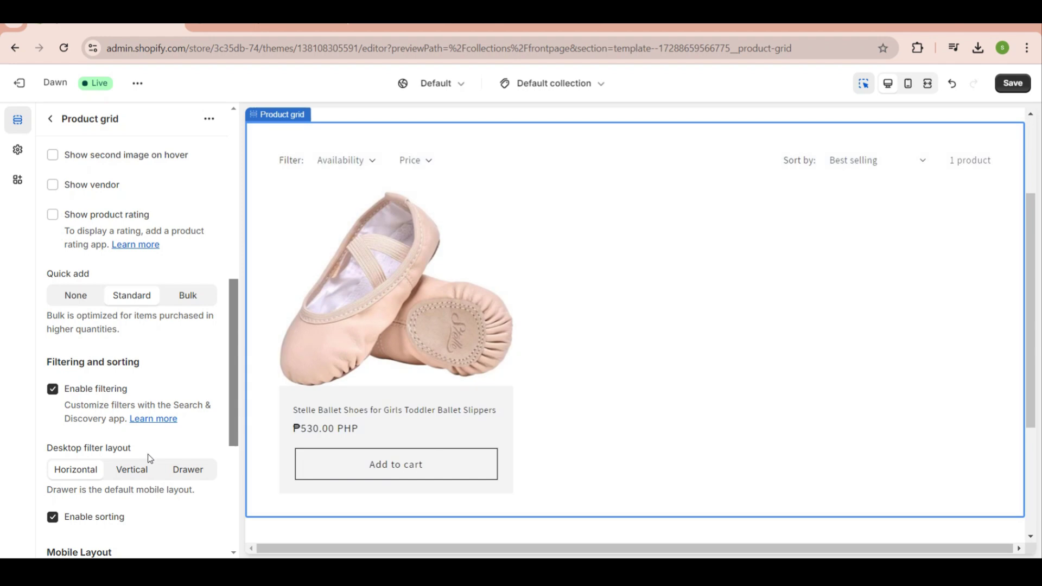
Look through the product grid's remaining settings and save the theme changes
{"action": "scroll", "coordinate": [151, 458], "scroll_direction": "down", "scroll_amount": 4}
{"action": "scroll", "coordinate": [151, 459], "scroll_direction": "down", "scroll_amount": 2}
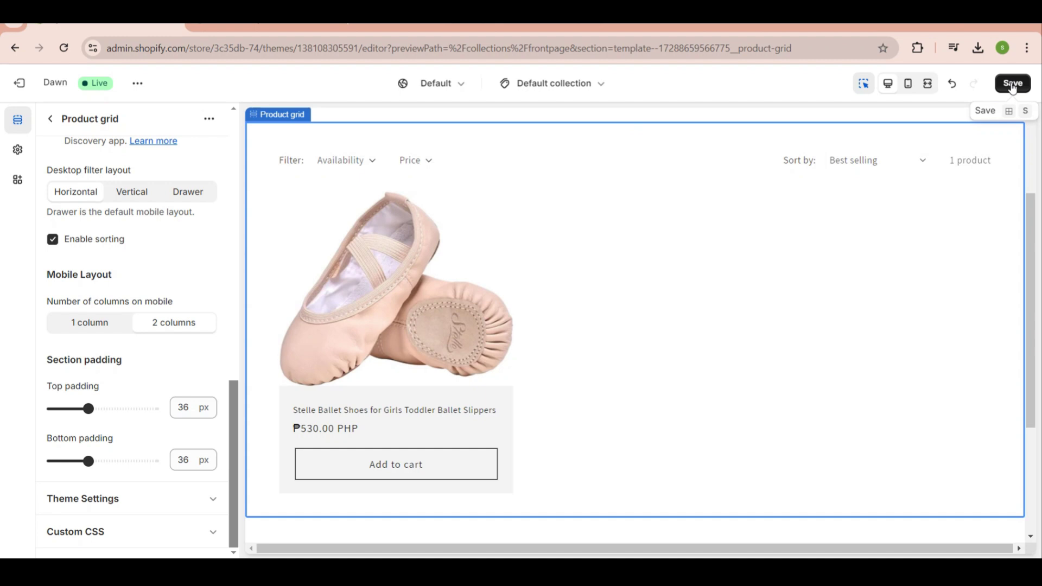
{"action": "left_click", "coordinate": [1011, 89]}
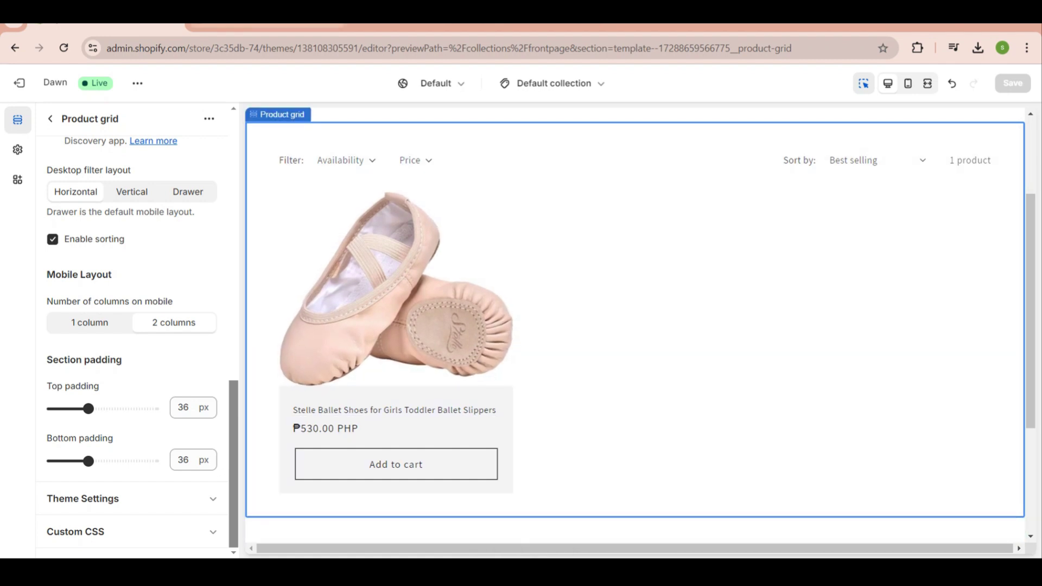
{"action": "scroll", "coordinate": [208, 119], "scroll_direction": "up", "scroll_amount": 10}
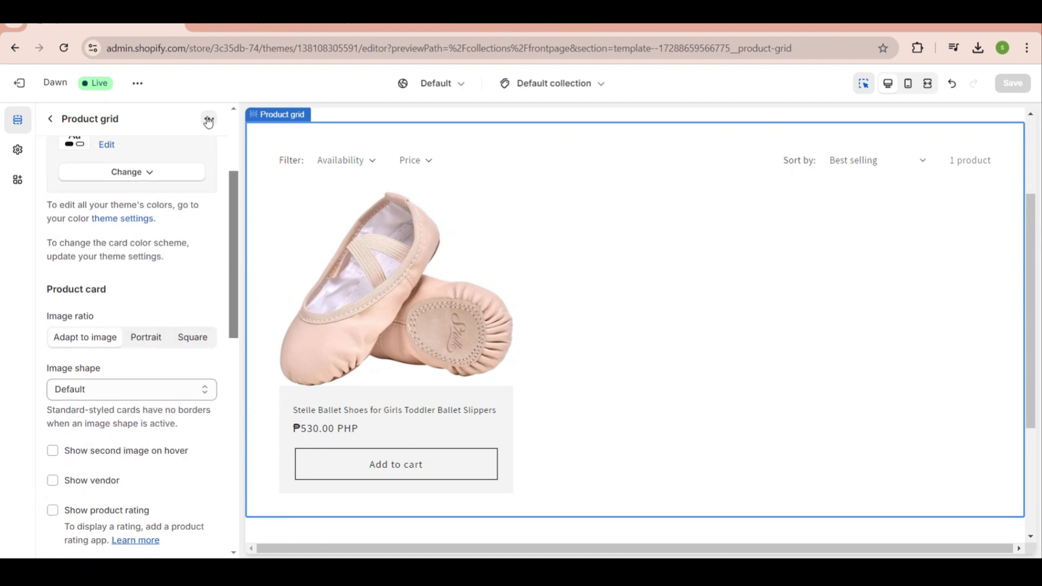
{"action": "scroll", "coordinate": [209, 120], "scroll_direction": "up", "scroll_amount": 3}
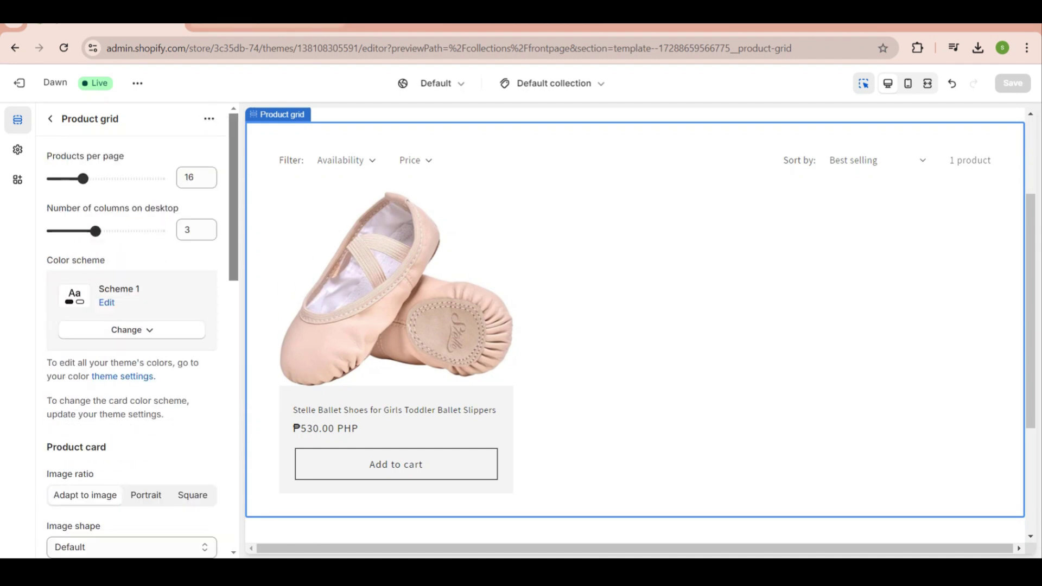
Switch to the storefront catalog, reload the page and check the product cards for the quick add option
{"action": "left_click", "coordinate": [266, 25]}
{"action": "scroll", "coordinate": [401, 193], "scroll_direction": "up", "scroll_amount": 4}
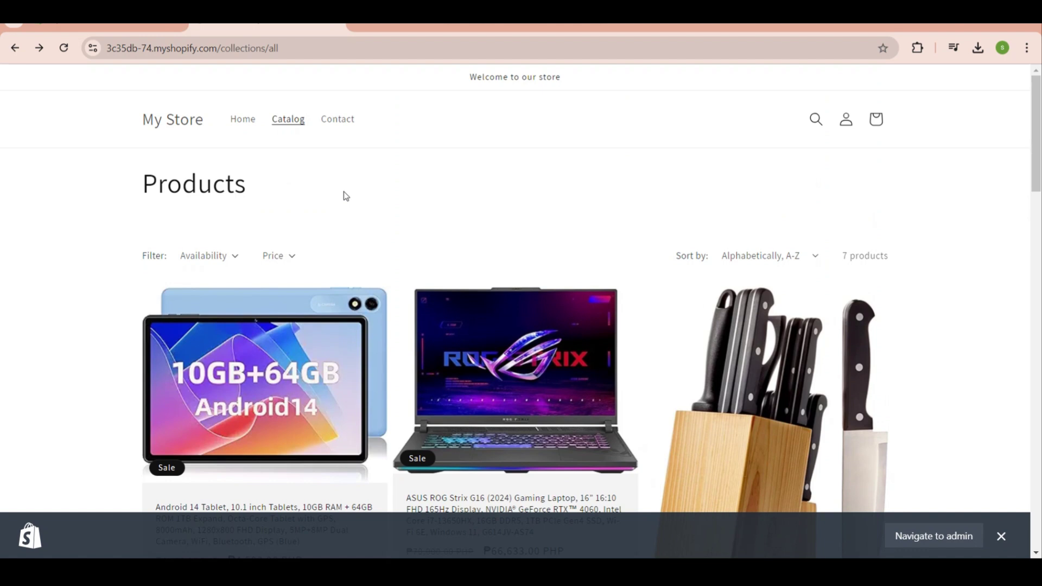
{"action": "left_click", "coordinate": [358, 45]}
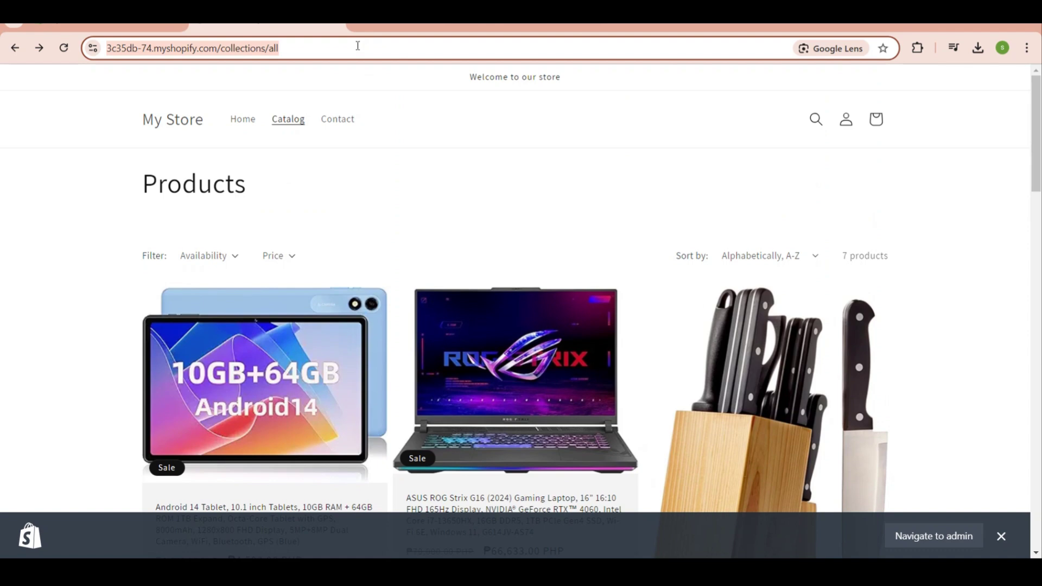
{"action": "key", "text": "Return"}
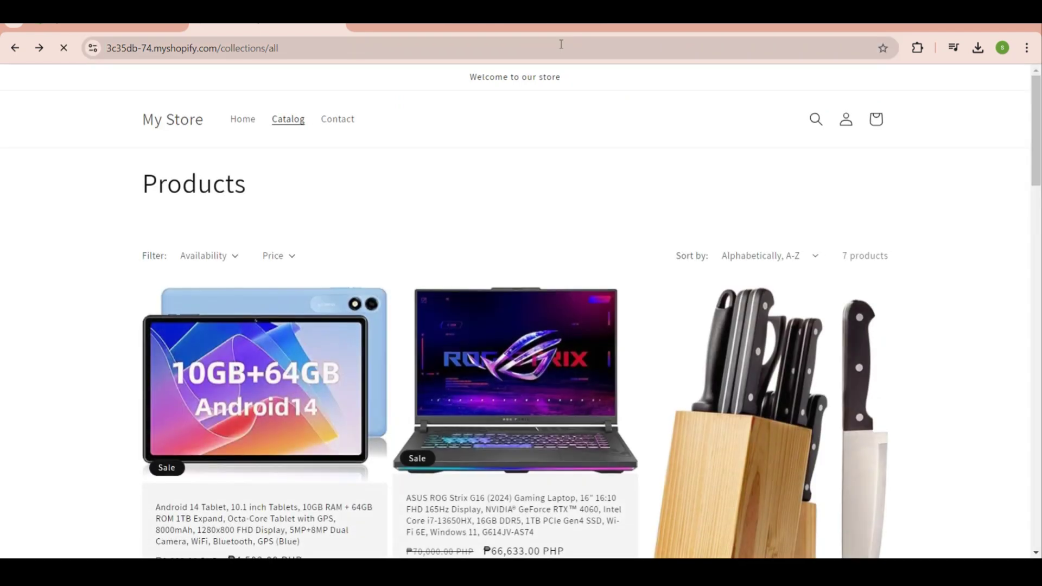
{"action": "scroll", "coordinate": [380, 354], "scroll_direction": "down", "scroll_amount": 4}
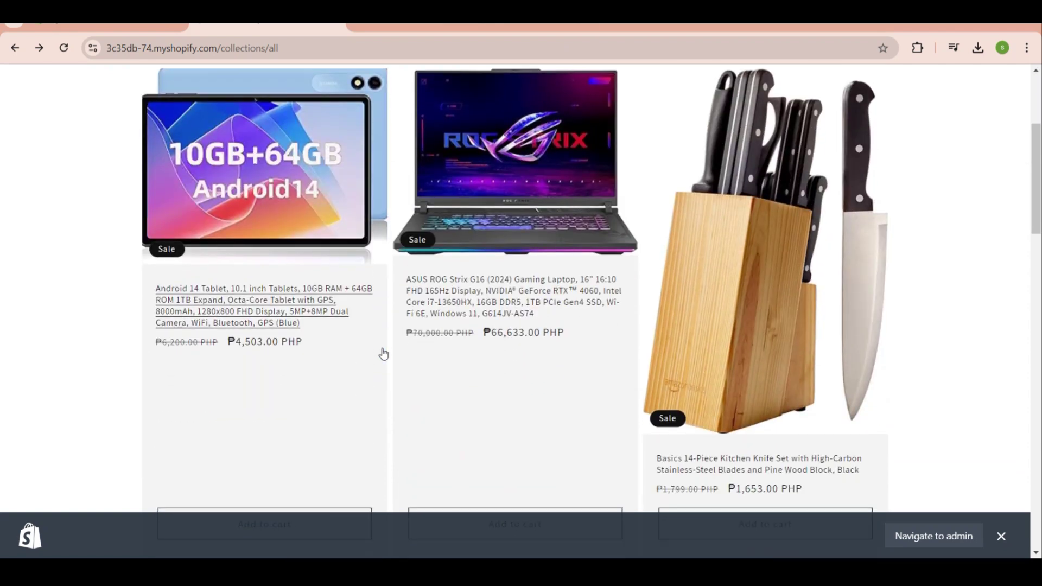
{"action": "scroll", "coordinate": [298, 394], "scroll_direction": "up", "scroll_amount": 4}
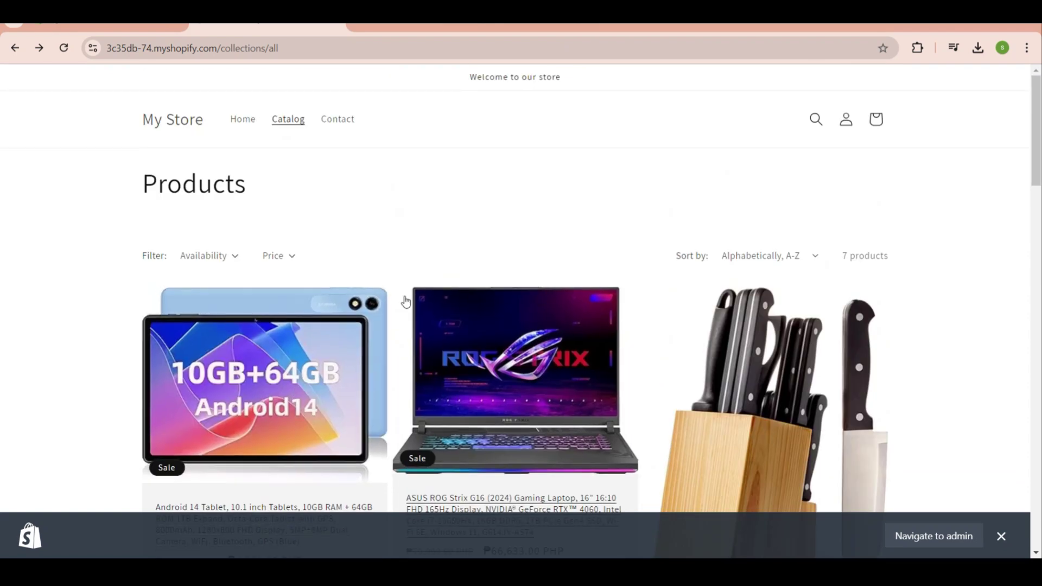
Add the Android 14 Tablet to the cart from the catalog, view the cart page and return to the catalog
{"action": "scroll", "coordinate": [405, 301], "scroll_direction": "down", "scroll_amount": 5}
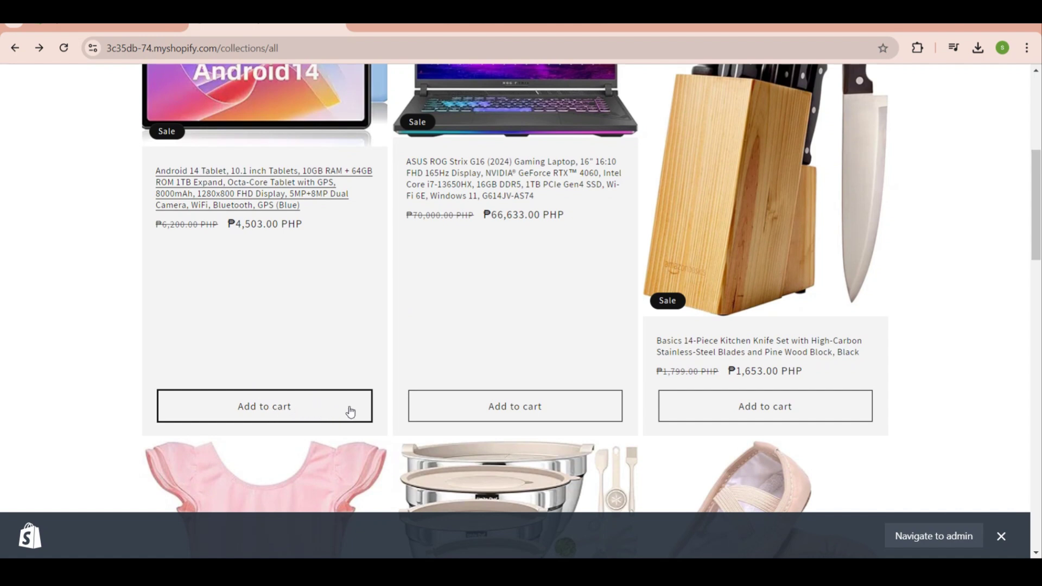
{"action": "left_click", "coordinate": [281, 404]}
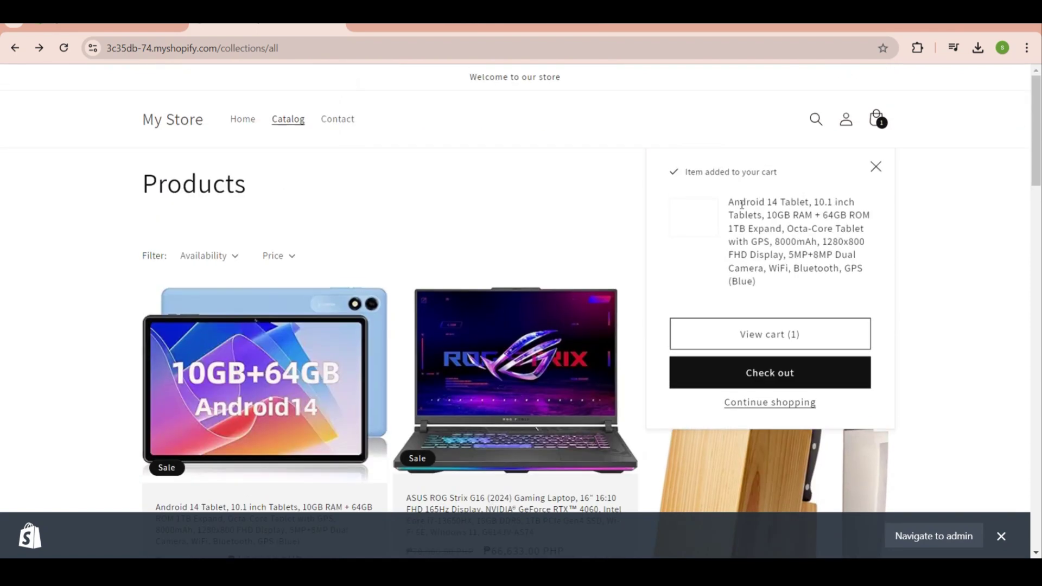
{"action": "left_click", "coordinate": [874, 119]}
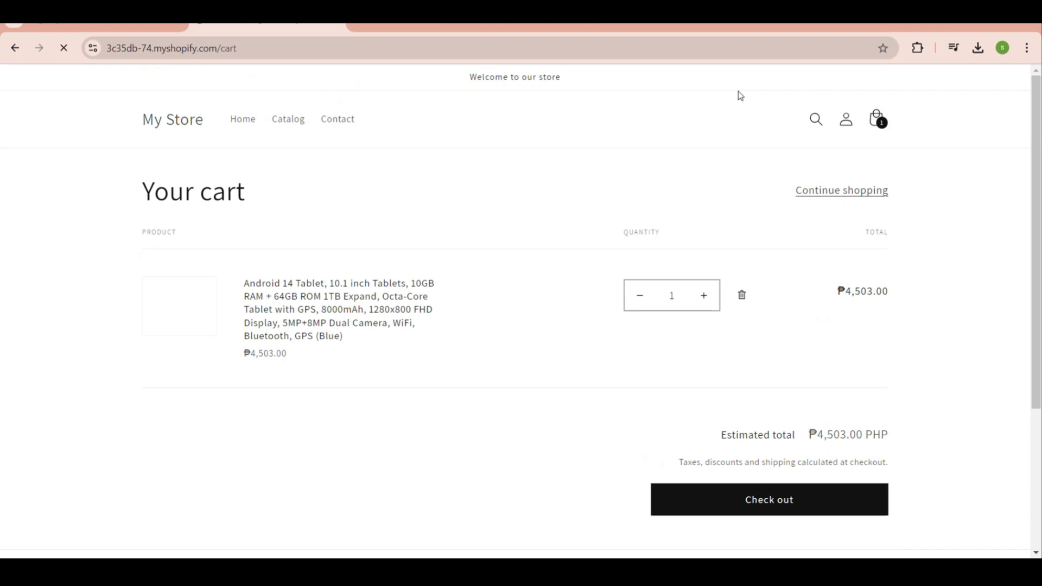
{"action": "scroll", "coordinate": [445, 363], "scroll_direction": "down", "scroll_amount": 2}
{"action": "scroll", "coordinate": [447, 369], "scroll_direction": "up", "scroll_amount": 1}
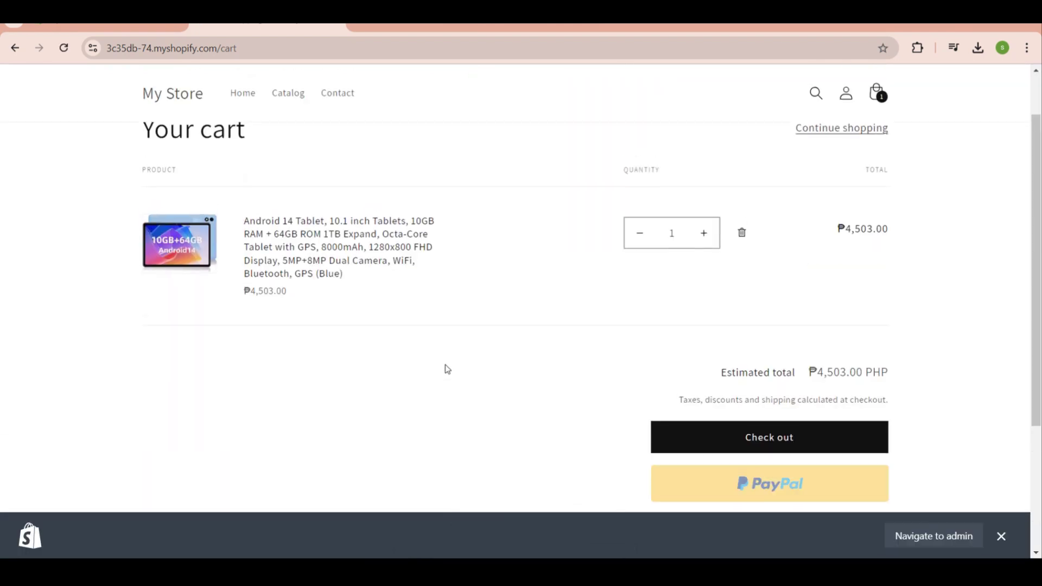
{"action": "left_click", "coordinate": [16, 49]}
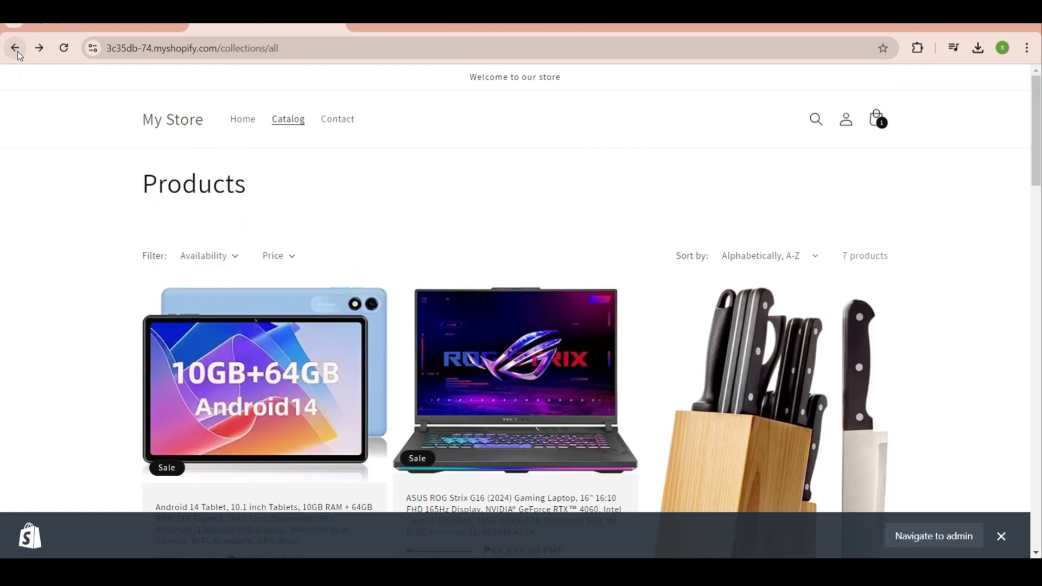
Add the ASUS ROG Strix G16 laptop and the MdnMd toddler ballet leotard to the cart from the catalog
{"action": "scroll", "coordinate": [511, 327], "scroll_direction": "down", "scroll_amount": 6}
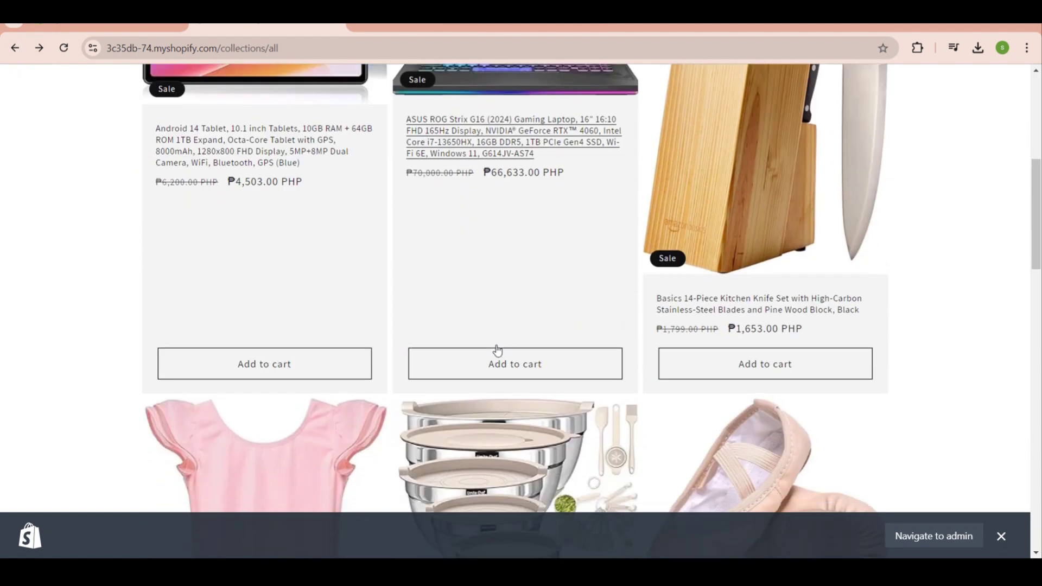
{"action": "left_click", "coordinate": [490, 356]}
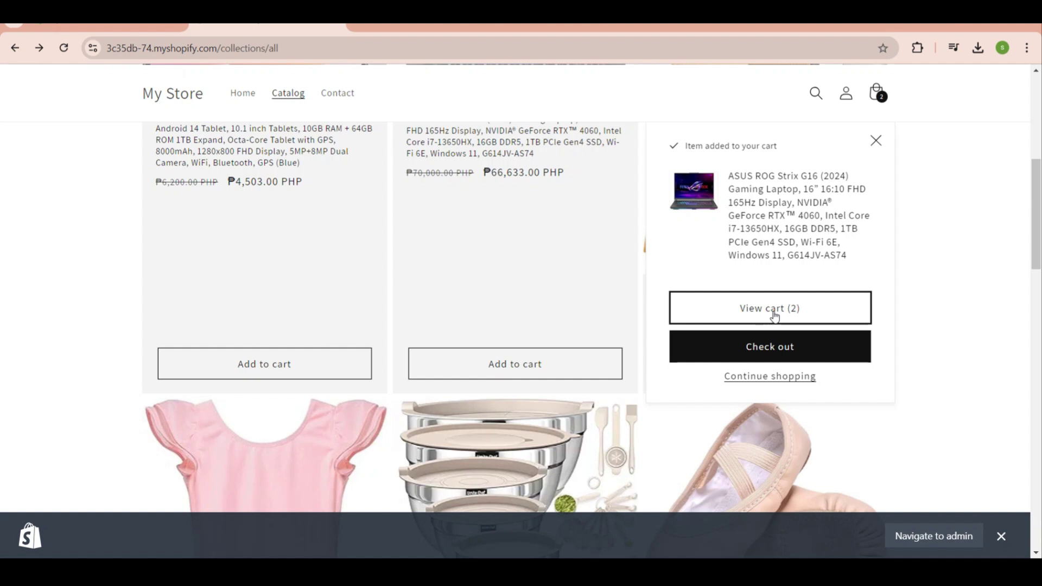
{"action": "scroll", "coordinate": [657, 430], "scroll_direction": "down", "scroll_amount": 5}
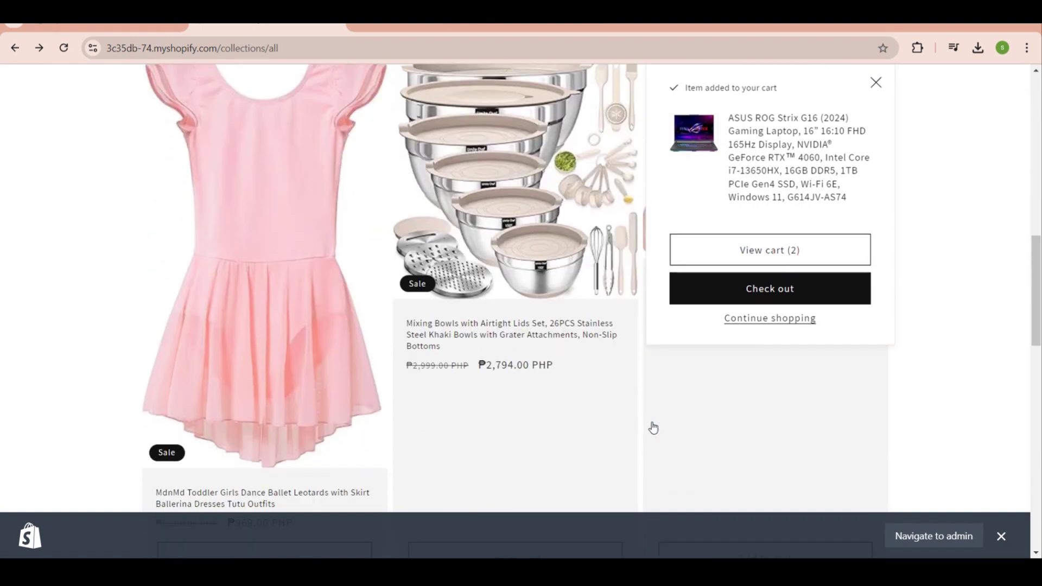
{"action": "scroll", "coordinate": [654, 428], "scroll_direction": "down", "scroll_amount": 3}
{"action": "left_click", "coordinate": [205, 389]}
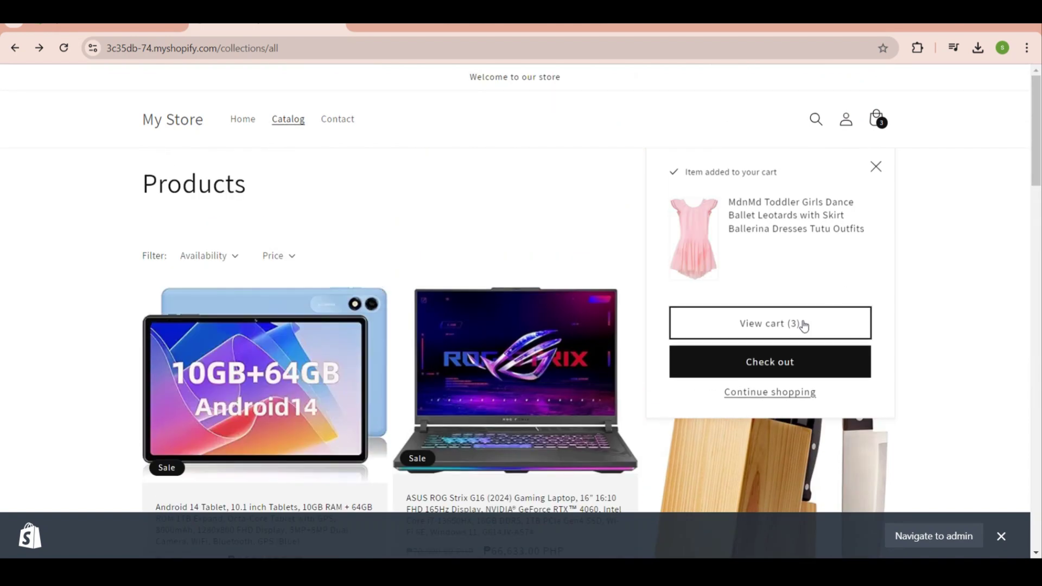
View the cart page, examine its items and total, and return to the catalog
{"action": "left_click", "coordinate": [804, 325]}
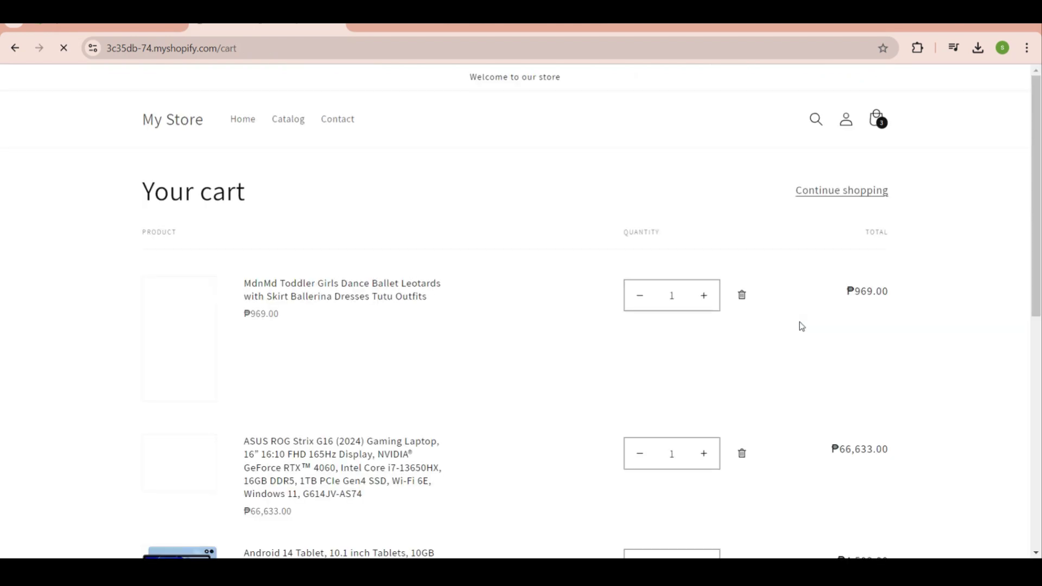
{"action": "scroll", "coordinate": [427, 395], "scroll_direction": "down", "scroll_amount": 3}
{"action": "scroll", "coordinate": [428, 396], "scroll_direction": "down", "scroll_amount": 3}
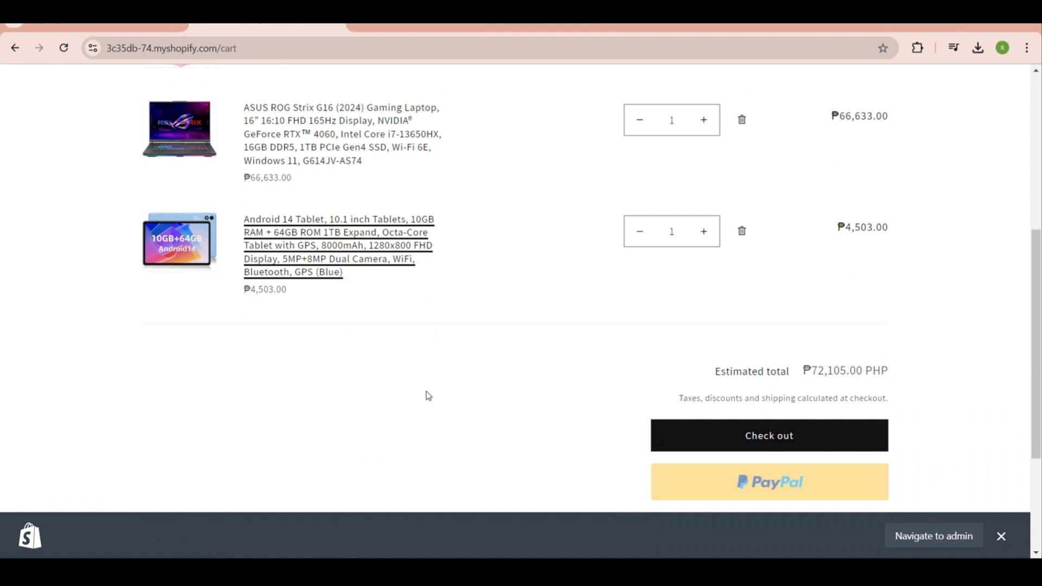
{"action": "scroll", "coordinate": [428, 395], "scroll_direction": "up", "scroll_amount": 6}
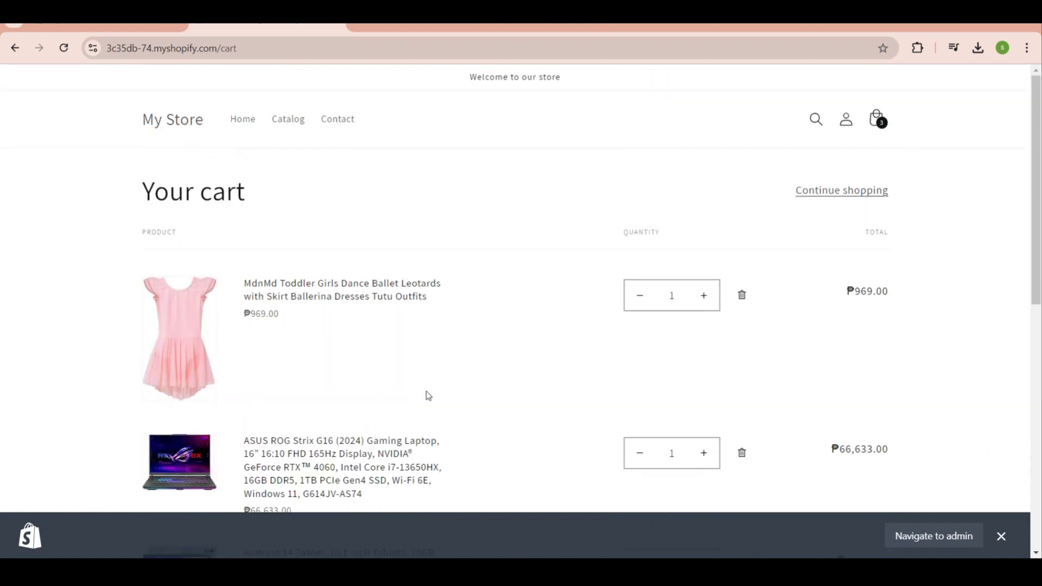
{"action": "left_click", "coordinate": [13, 48]}
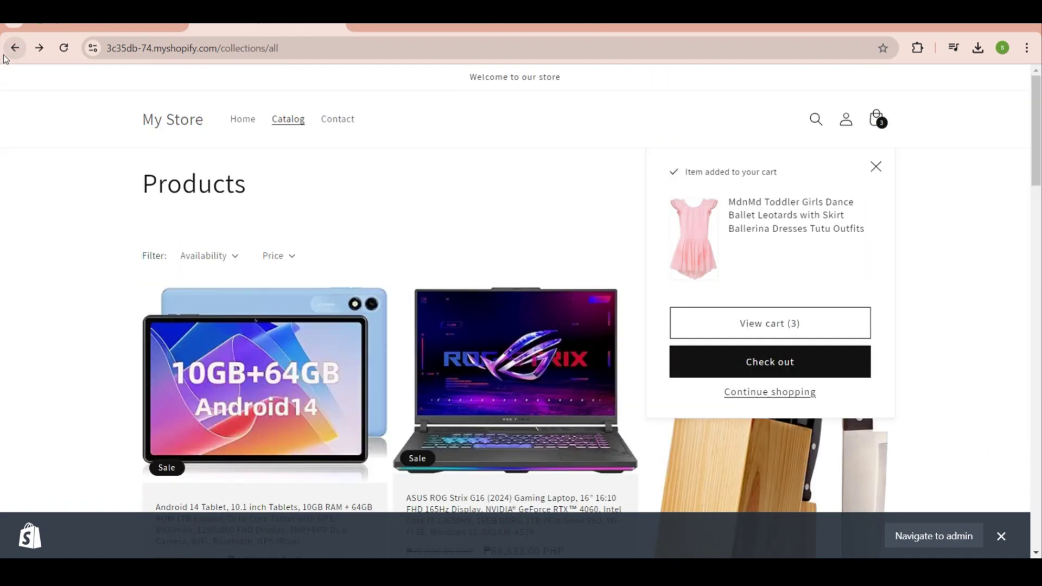
{"action": "left_click", "coordinate": [55, 255]}
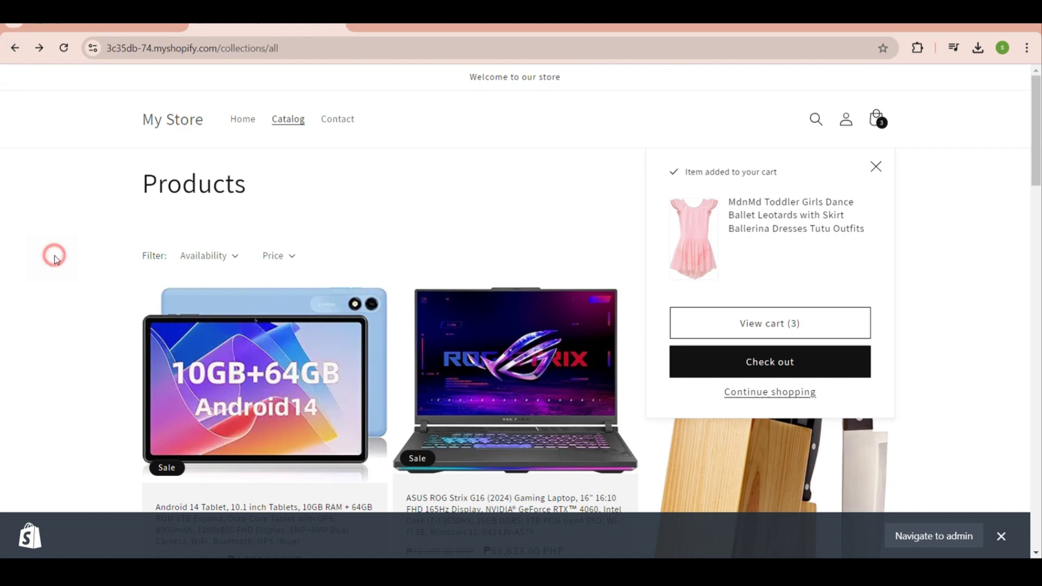
Return to the theme editor and set the product grid's Quick add option to Bulk
{"action": "key", "text": "ctrl+shift+Tab"}
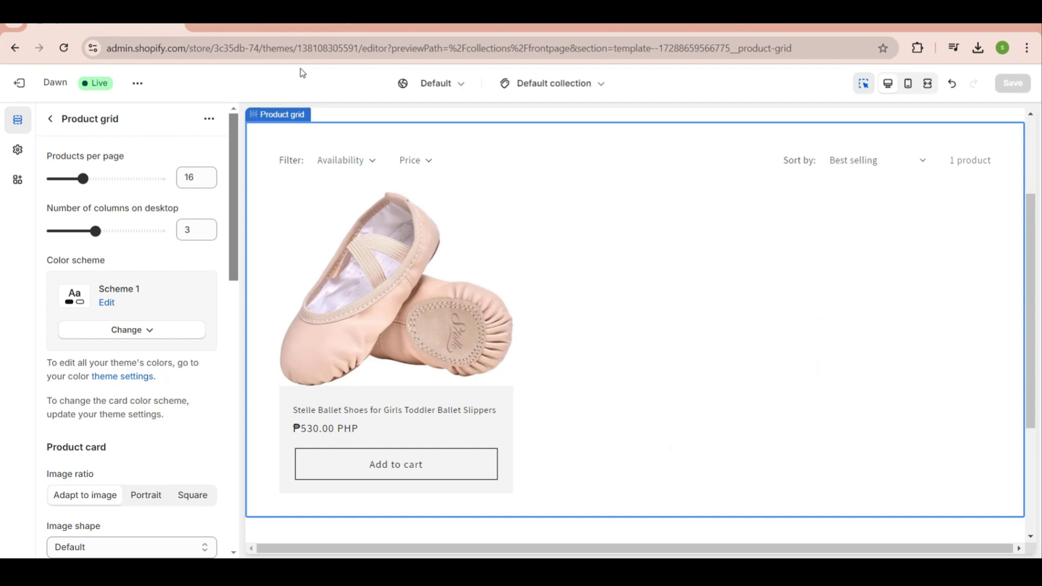
{"action": "left_click", "coordinate": [273, 159]}
{"action": "scroll", "coordinate": [173, 264], "scroll_direction": "down", "scroll_amount": 4}
{"action": "scroll", "coordinate": [158, 335], "scroll_direction": "down", "scroll_amount": 7}
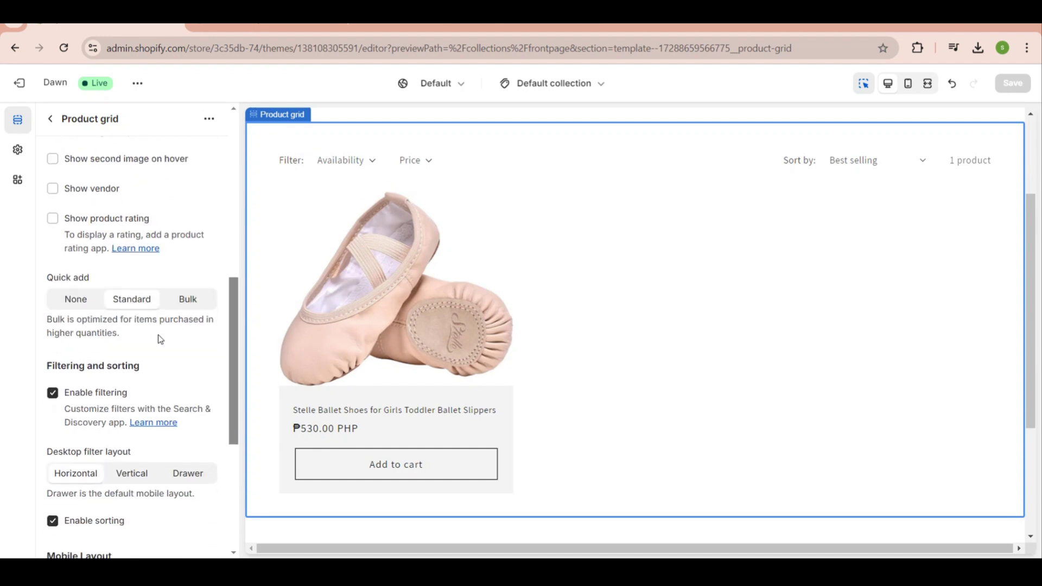
{"action": "scroll", "coordinate": [160, 338], "scroll_direction": "up", "scroll_amount": 1}
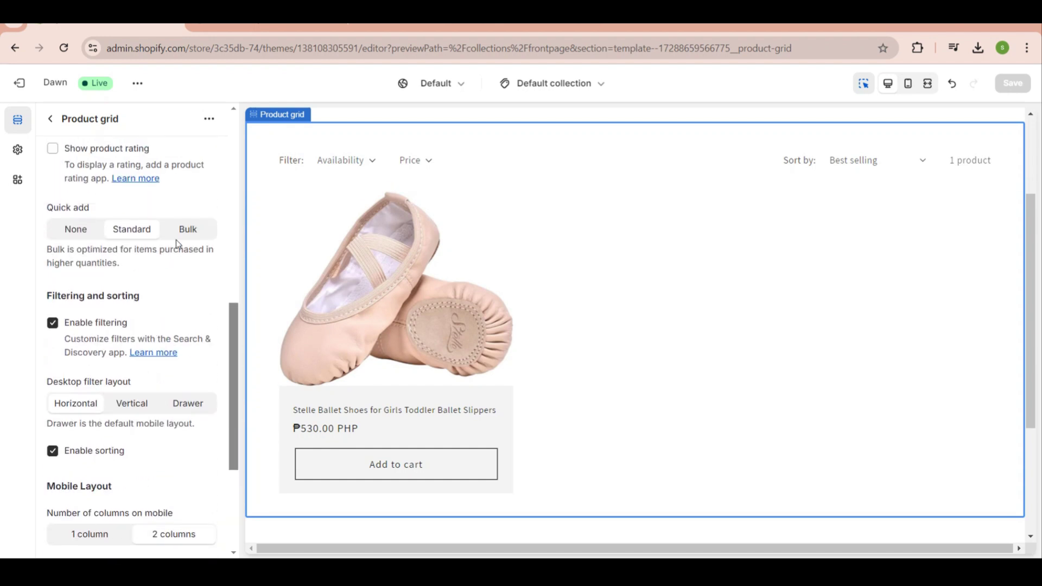
{"action": "left_click", "coordinate": [187, 229]}
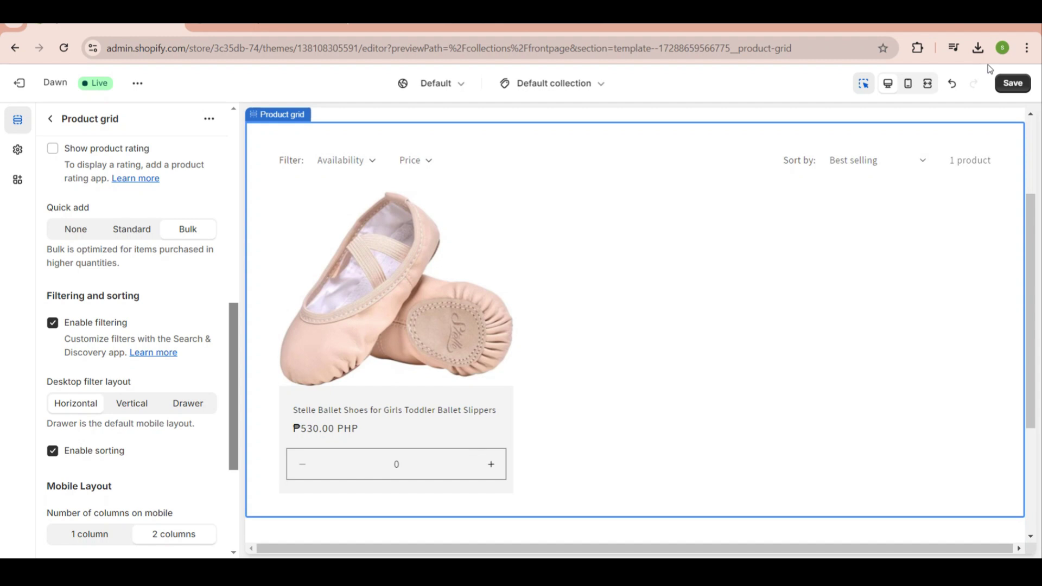
Save the Bulk quick add setting, then reload the storefront catalog and examine the quantity selectors on the product cards
{"action": "left_click", "coordinate": [1007, 85]}
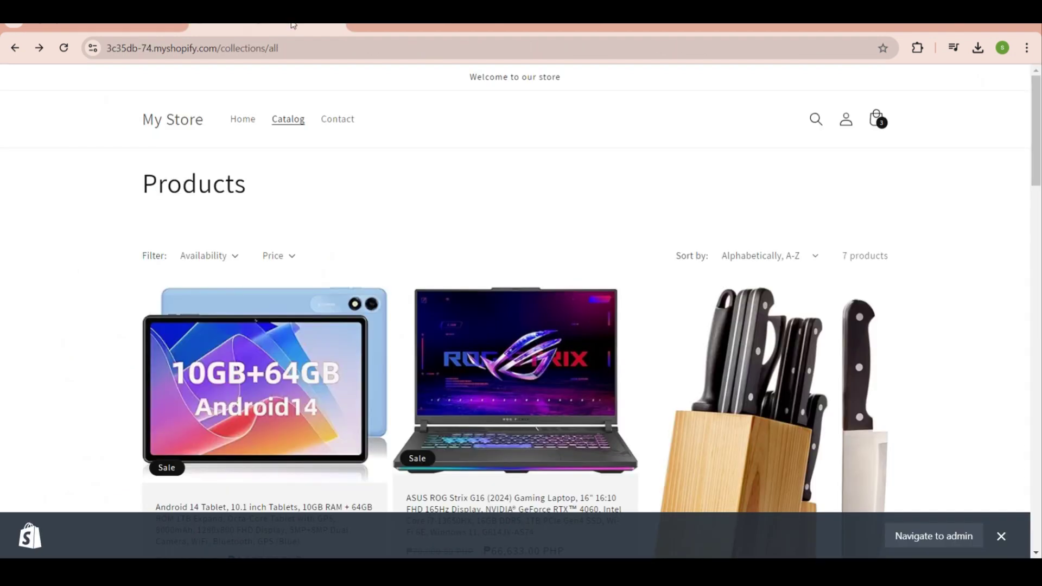
{"action": "left_click", "coordinate": [330, 48]}
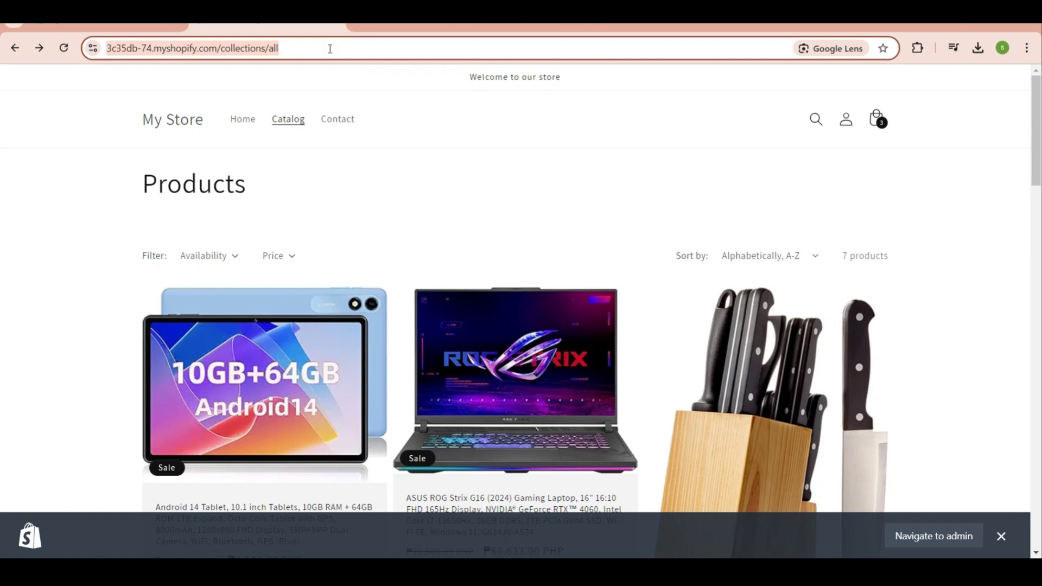
{"action": "key", "text": "Return"}
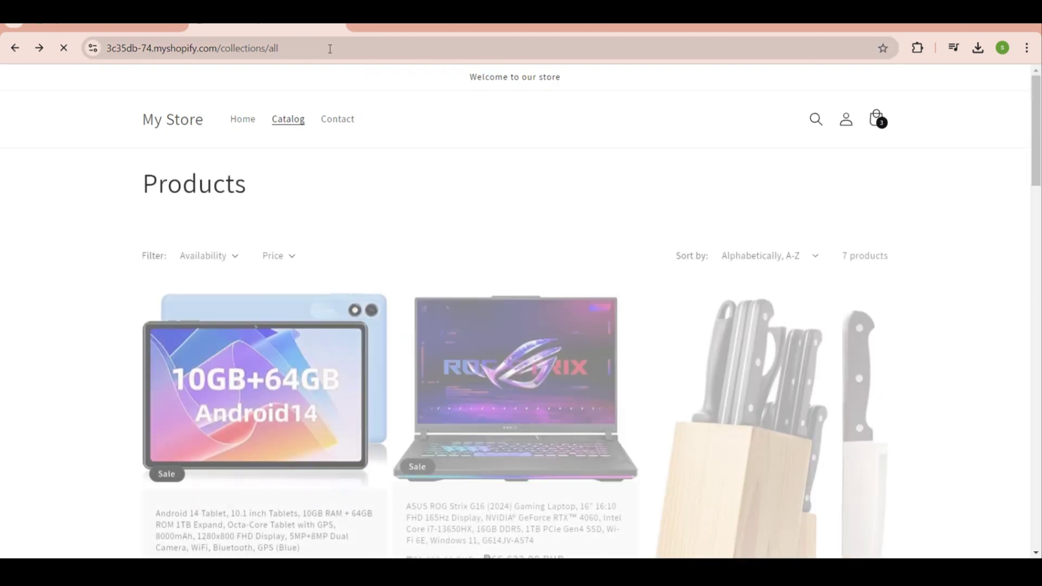
{"action": "scroll", "coordinate": [338, 275], "scroll_direction": "down", "scroll_amount": 4}
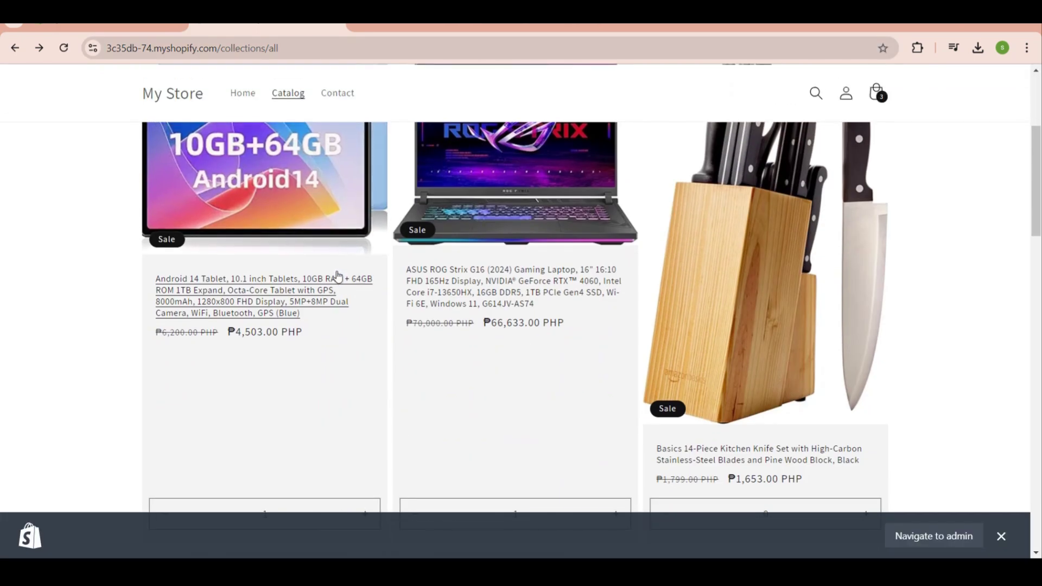
{"action": "scroll", "coordinate": [337, 276], "scroll_direction": "down", "scroll_amount": 3}
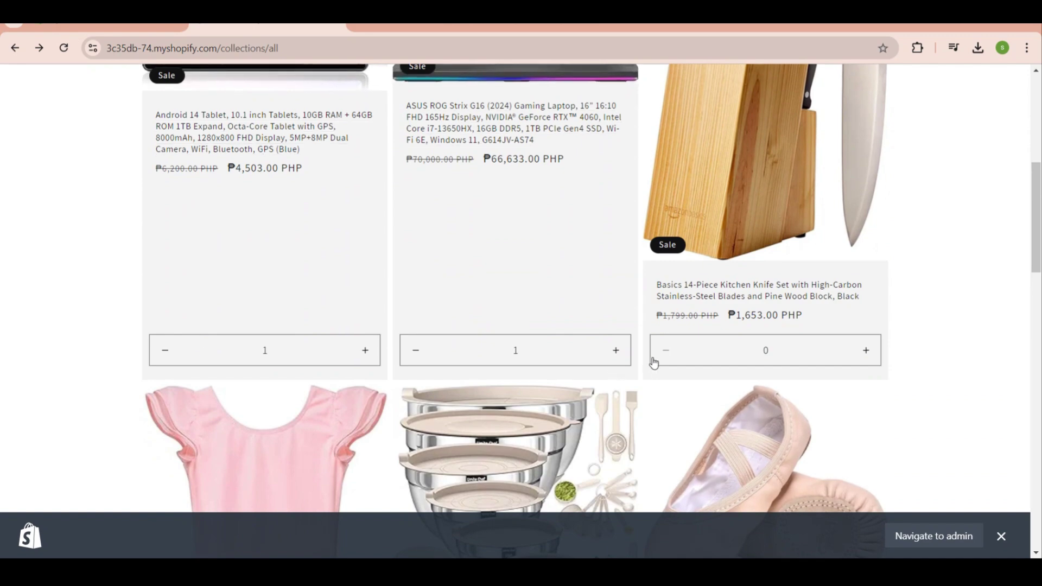
{"action": "scroll", "coordinate": [744, 380], "scroll_direction": "down", "scroll_amount": 3}
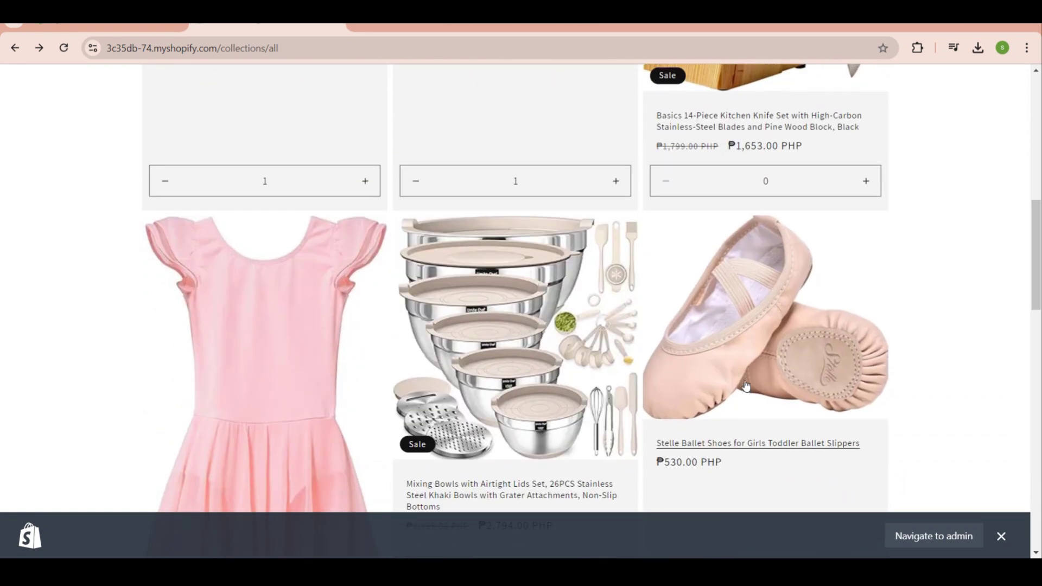
{"action": "scroll", "coordinate": [745, 382], "scroll_direction": "up", "scroll_amount": 8}
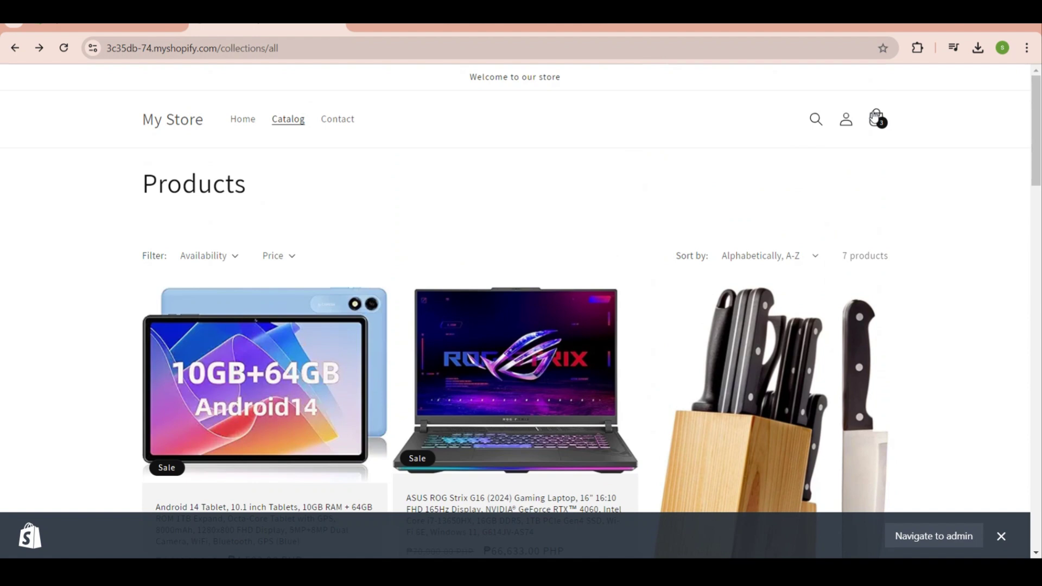
Open the cart and remove the MdnMd leotard, the ASUS laptop and the Android 14 Tablet from it
{"action": "left_click", "coordinate": [875, 116]}
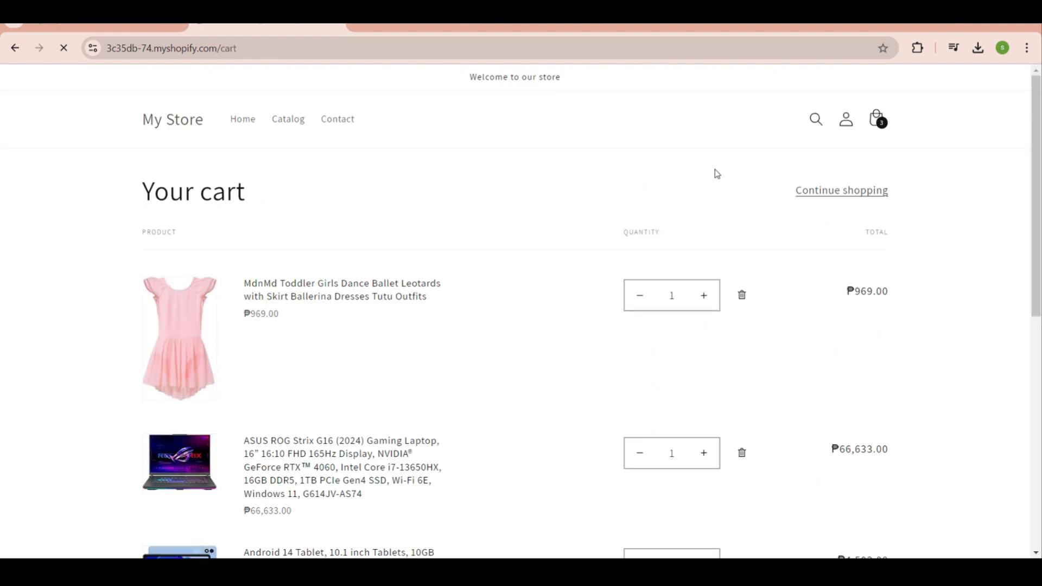
{"action": "left_click", "coordinate": [742, 297]}
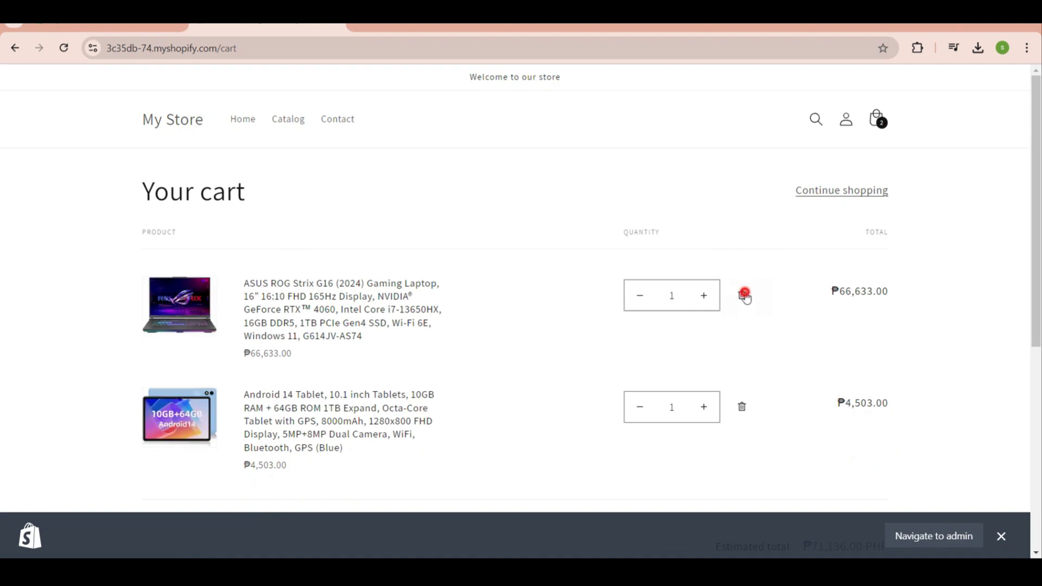
{"action": "left_click", "coordinate": [744, 296]}
{"action": "left_click", "coordinate": [742, 295]}
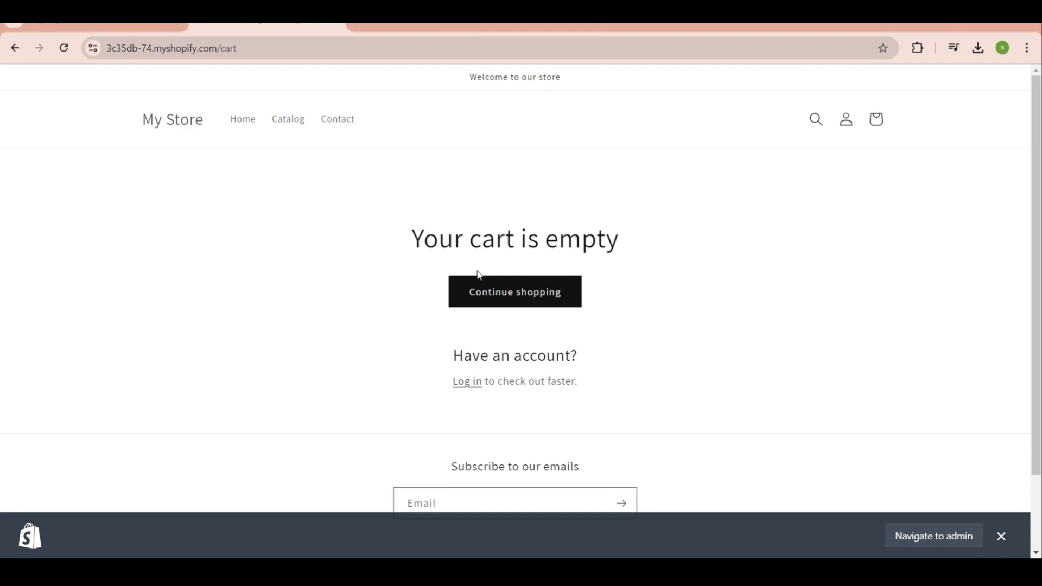
Return to the catalog and set the bulk quantity of the MdnMd Toddler Girls Dance Ballet Leotards to 5
{"action": "left_click", "coordinate": [468, 309]}
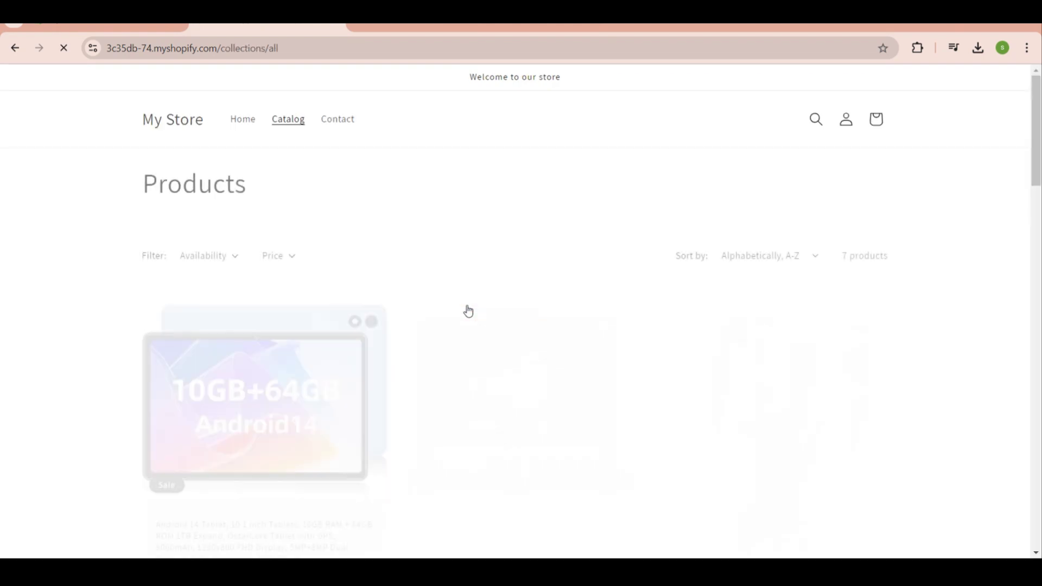
{"action": "scroll", "coordinate": [353, 384], "scroll_direction": "down", "scroll_amount": 6}
{"action": "scroll", "coordinate": [354, 384], "scroll_direction": "down", "scroll_amount": 9}
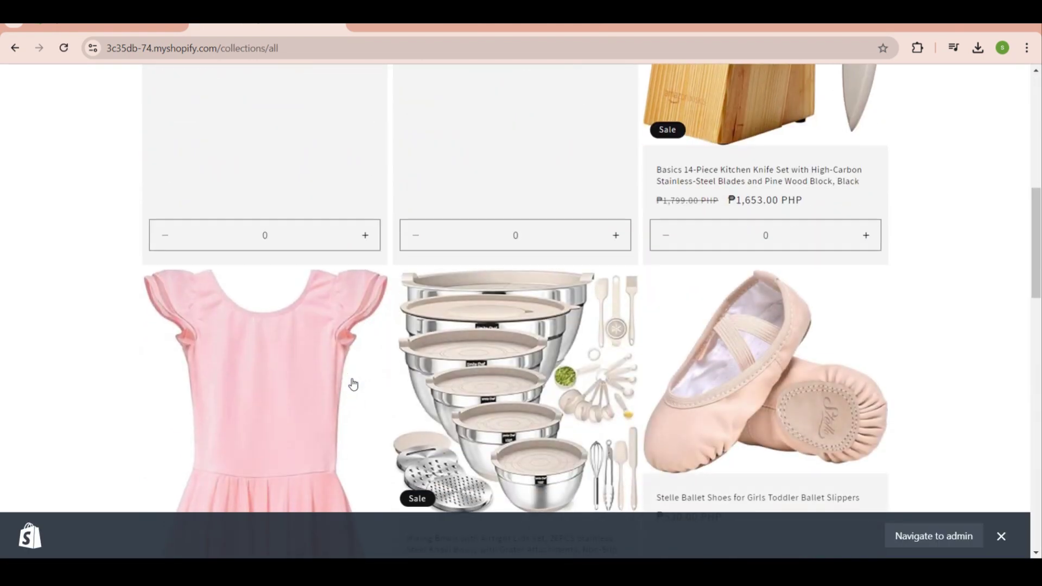
{"action": "scroll", "coordinate": [362, 451], "scroll_direction": "down", "scroll_amount": 2}
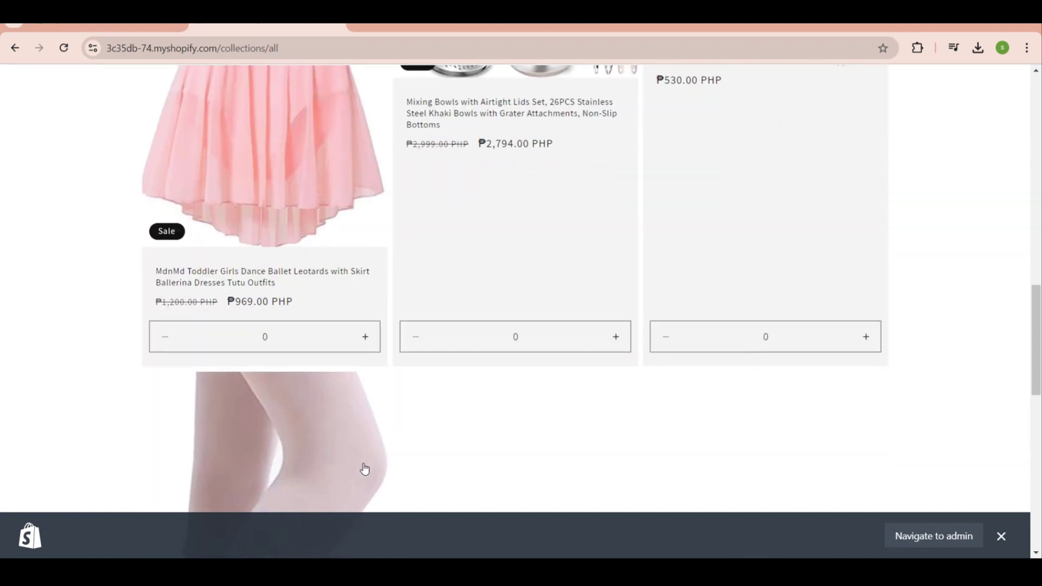
{"action": "left_click", "coordinate": [366, 338]}
{"action": "left_click", "coordinate": [366, 338]}
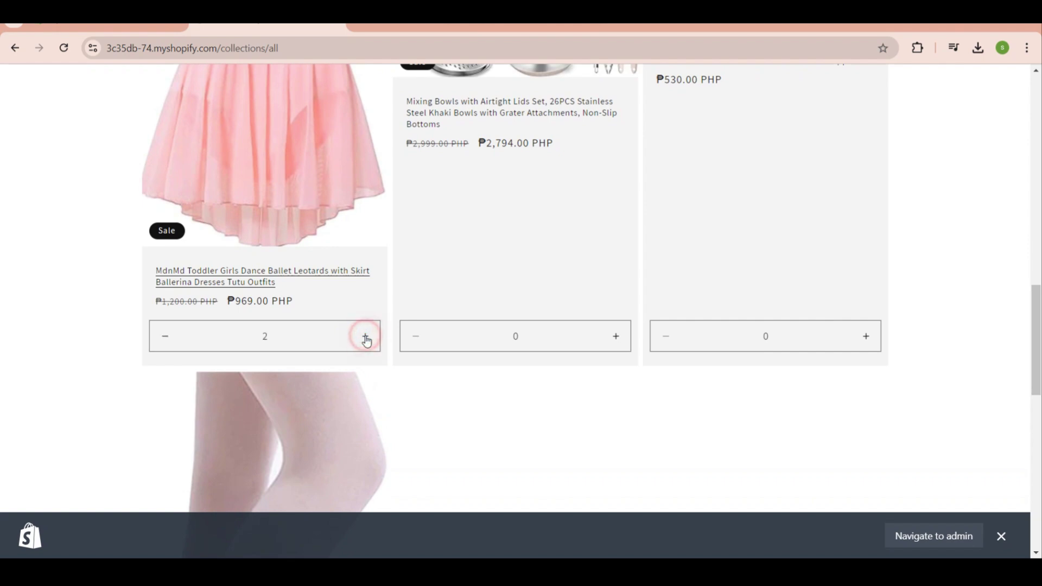
{"action": "left_click", "coordinate": [366, 337]}
{"action": "left_click", "coordinate": [367, 337]}
{"action": "left_click", "coordinate": [366, 337]}
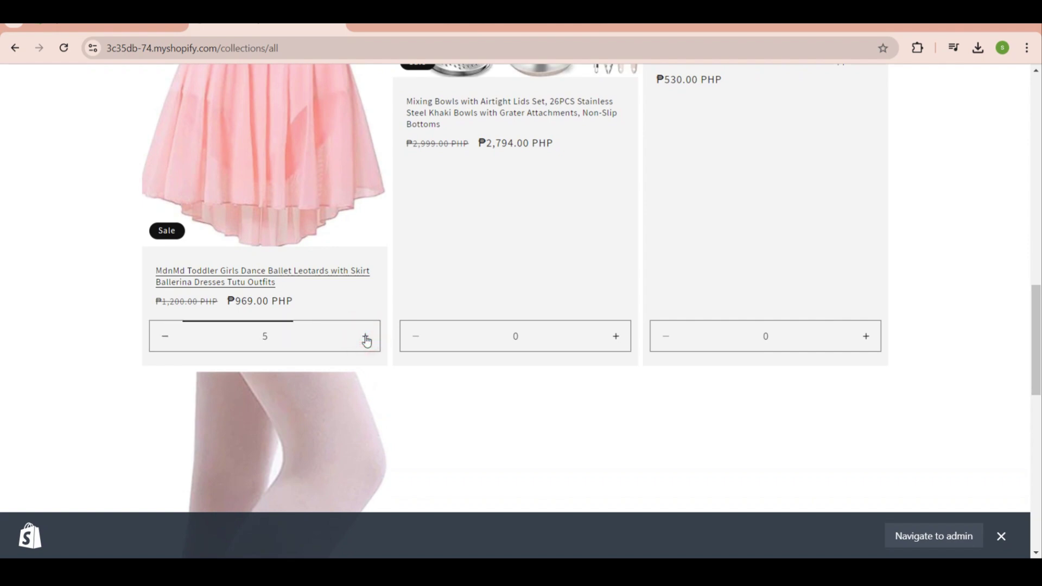
View the cart page to check the leotard's quantity and total, and return to the catalog
{"action": "scroll", "coordinate": [814, 191], "scroll_direction": "up", "scroll_amount": 10}
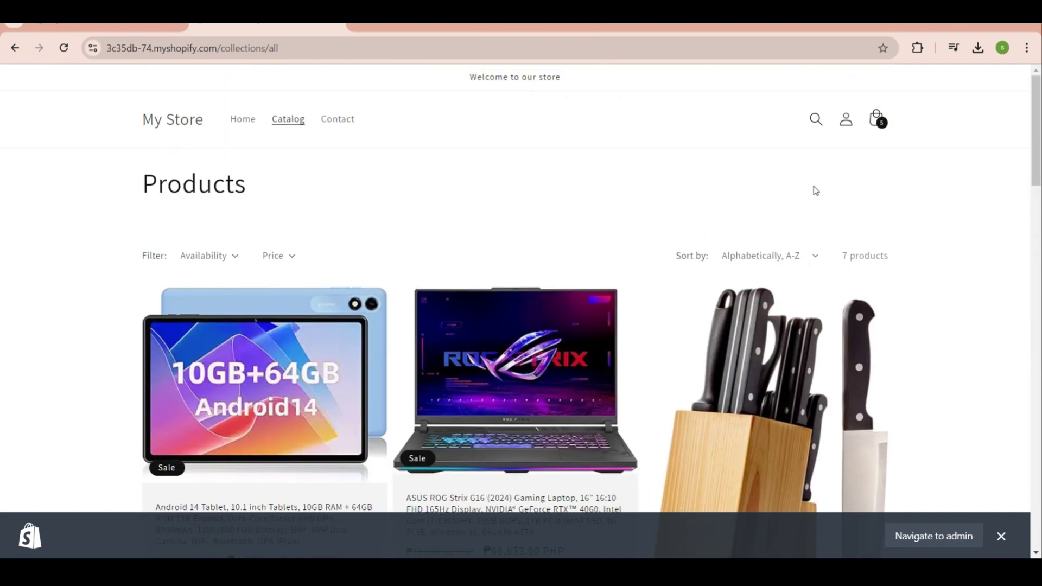
{"action": "left_click", "coordinate": [892, 120]}
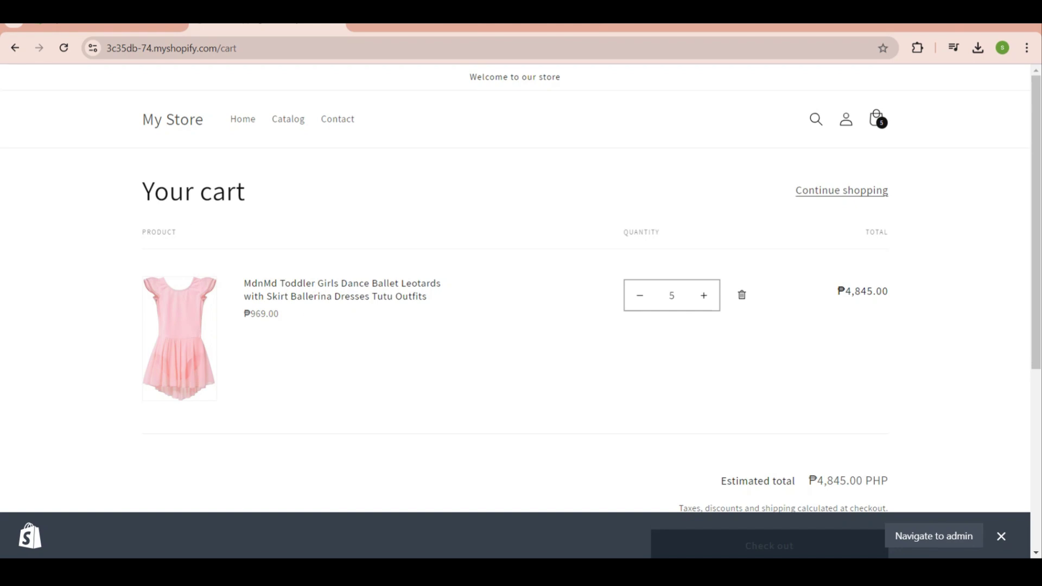
{"action": "left_click", "coordinate": [14, 47]}
Set the bulk quantity of the Basics 14-Piece Kitchen Knife Set to 3 in the catalog
{"action": "scroll", "coordinate": [465, 293], "scroll_direction": "down", "scroll_amount": 5}
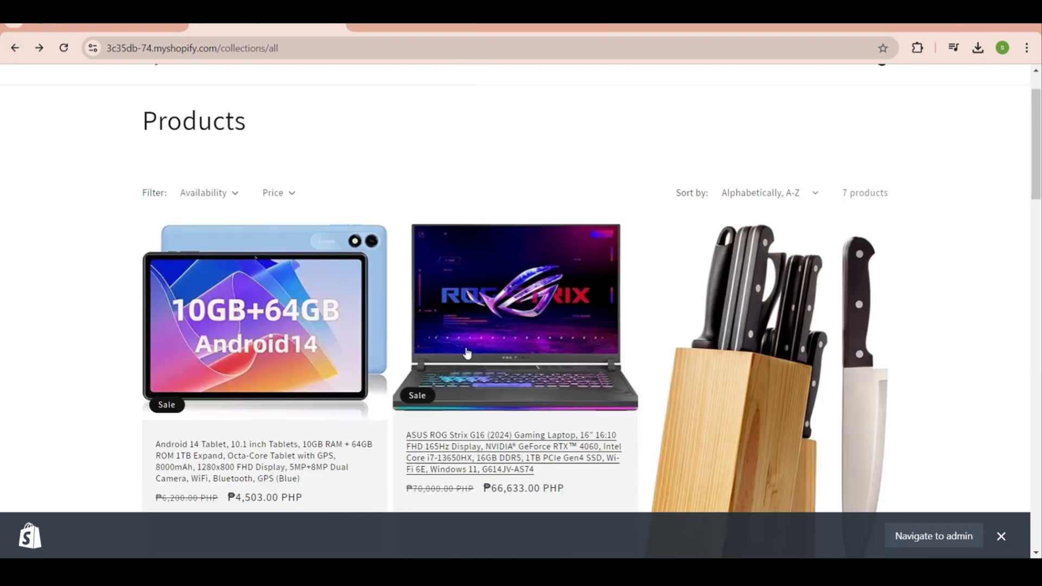
{"action": "scroll", "coordinate": [791, 216], "scroll_direction": "up", "scroll_amount": 1}
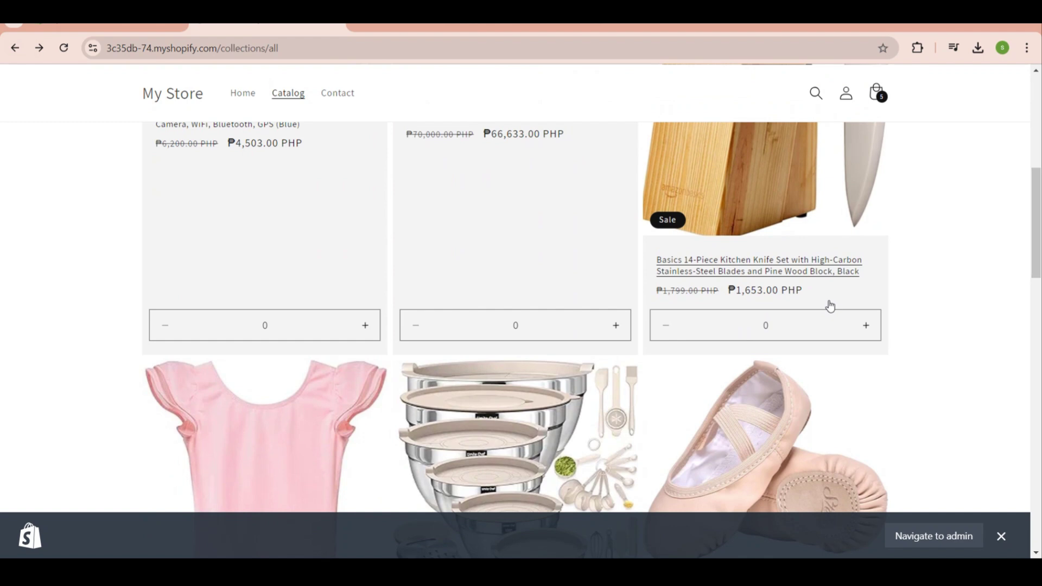
{"action": "left_click", "coordinate": [867, 326]}
{"action": "left_click", "coordinate": [867, 326]}
{"action": "left_click", "coordinate": [866, 325]}
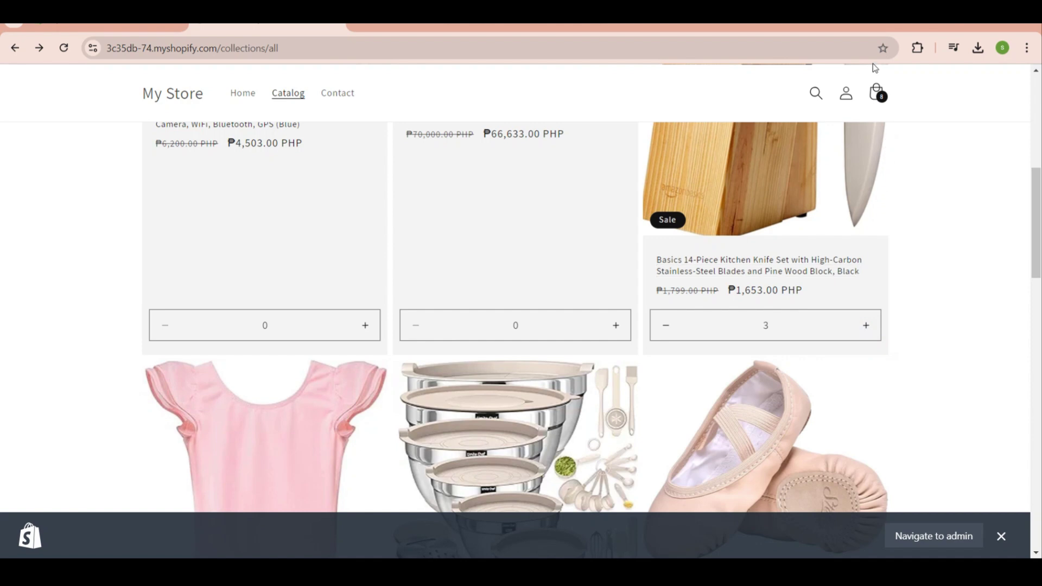
Open the cart page and examine the knife set and leotard quantities, the estimated total and the checkout options
{"action": "left_click", "coordinate": [878, 95]}
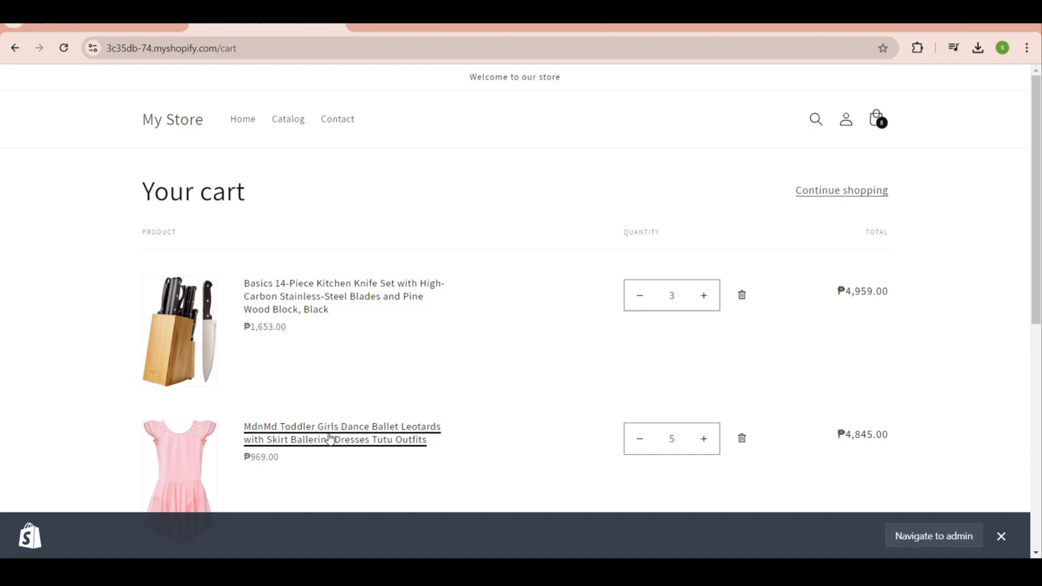
{"action": "scroll", "coordinate": [328, 435], "scroll_direction": "down", "scroll_amount": 4}
{"action": "scroll", "coordinate": [328, 435], "scroll_direction": "up", "scroll_amount": 4}
{"action": "scroll", "coordinate": [328, 434], "scroll_direction": "down", "scroll_amount": 4}
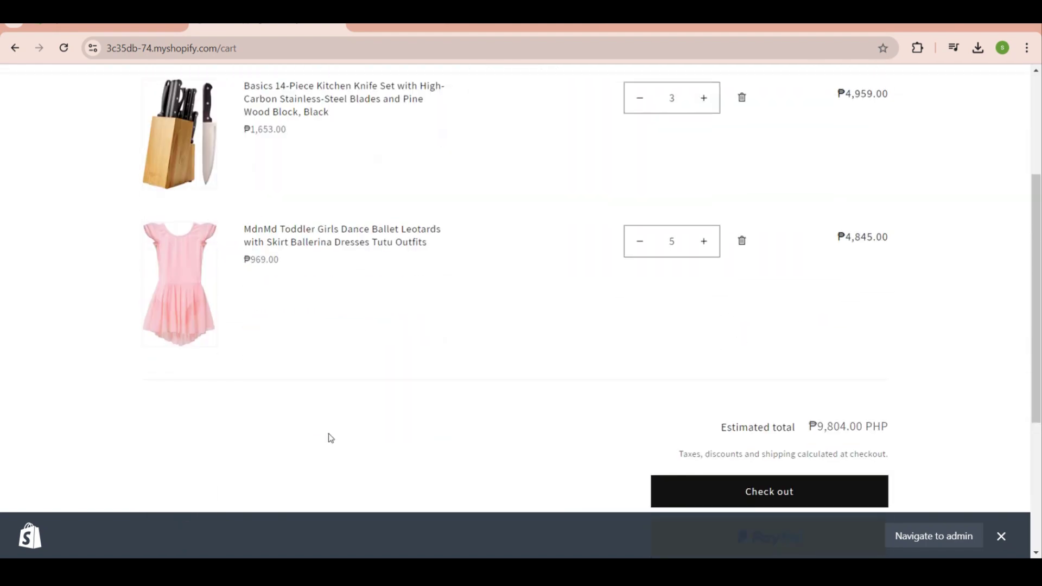
{"action": "scroll", "coordinate": [328, 435], "scroll_direction": "up", "scroll_amount": 2}
{"action": "scroll", "coordinate": [574, 372], "scroll_direction": "down", "scroll_amount": 5}
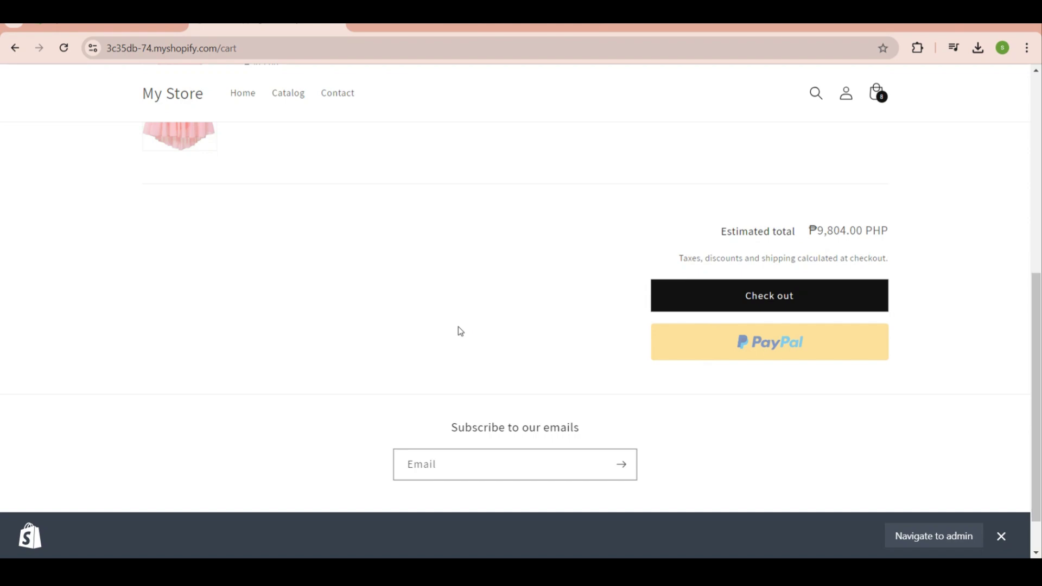
{"action": "scroll", "coordinate": [458, 331], "scroll_direction": "up", "scroll_amount": 5}
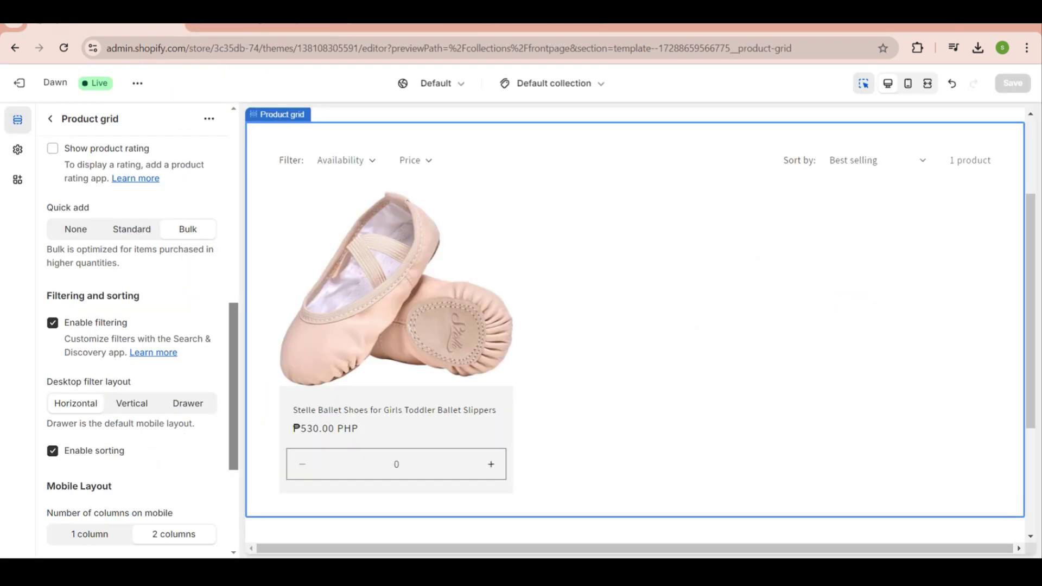
Exit the theme editor's product grid settings, reopen the live Dawn theme for customization from the Themes page, and open the list of page templates
{"action": "scroll", "coordinate": [161, 210], "scroll_direction": "up", "scroll_amount": 8}
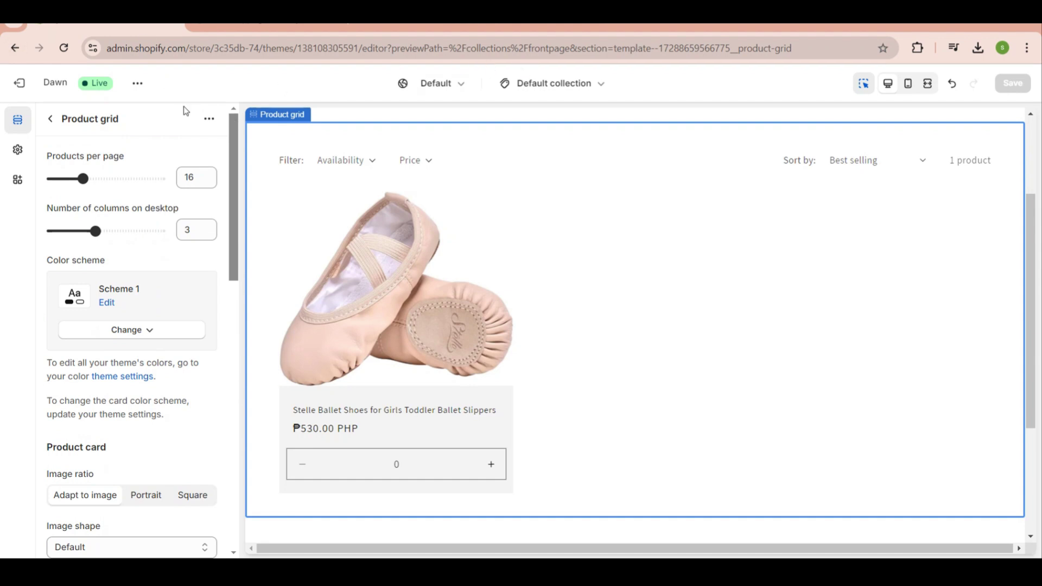
{"action": "left_click", "coordinate": [17, 47]}
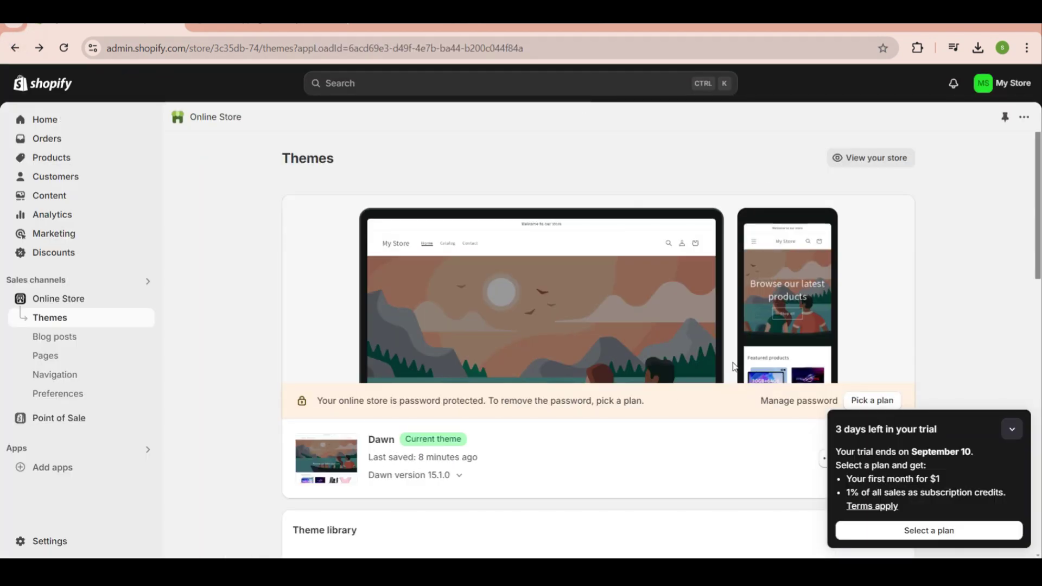
{"action": "scroll", "coordinate": [733, 365], "scroll_direction": "down", "scroll_amount": 3}
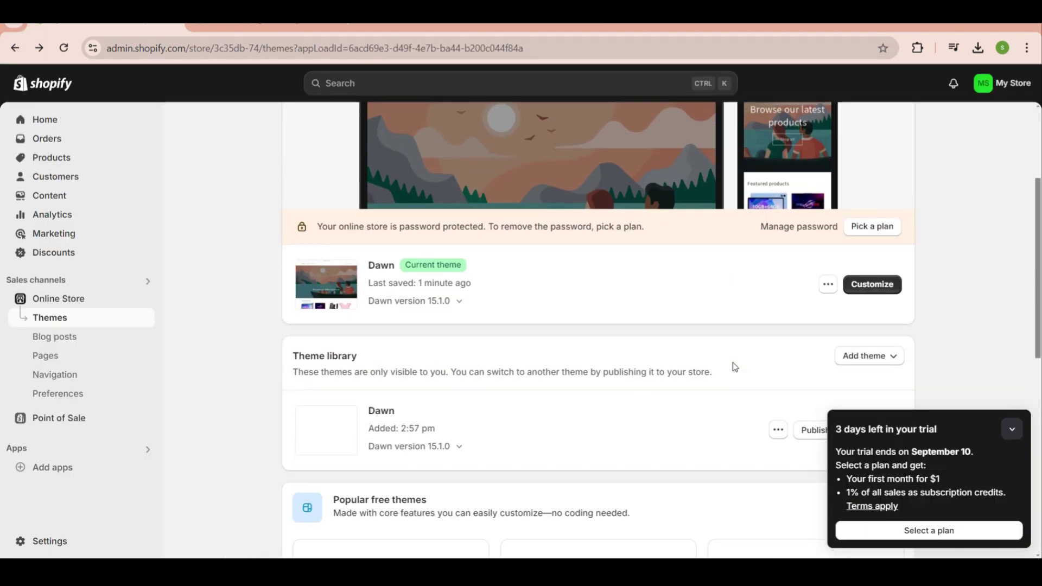
{"action": "left_click", "coordinate": [868, 290]}
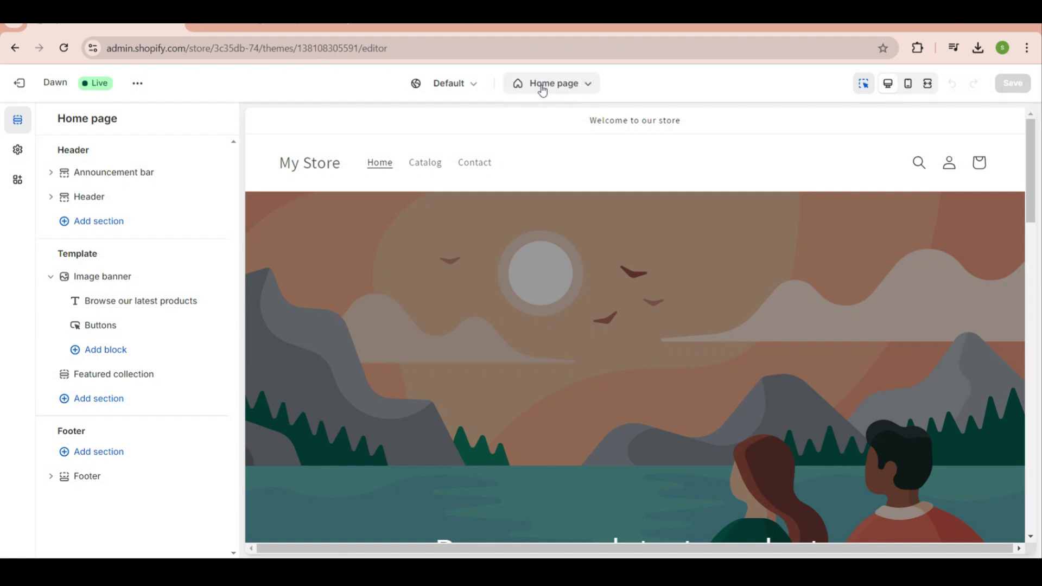
{"action": "left_click", "coordinate": [570, 89]}
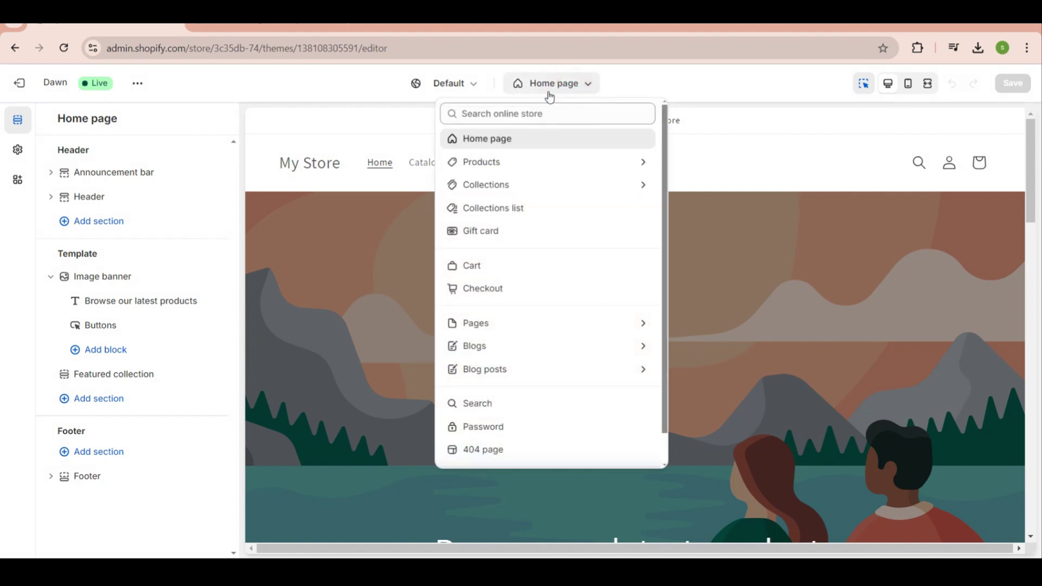